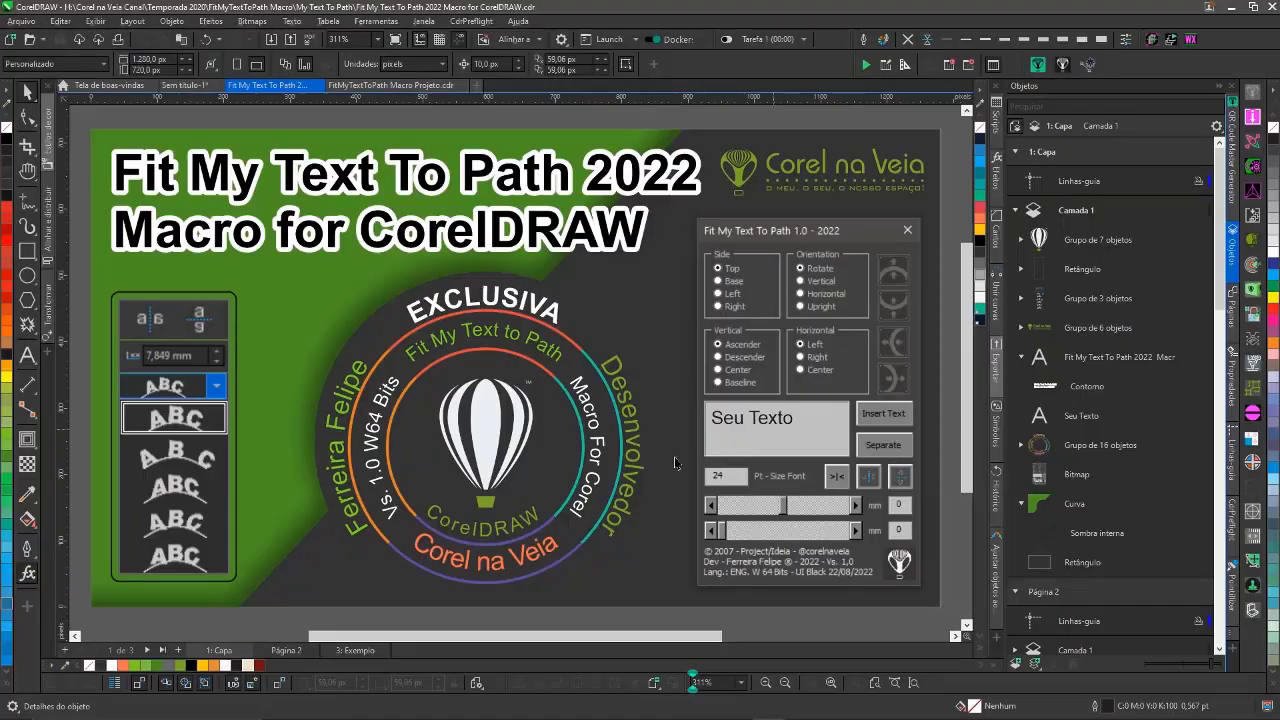
- Switch to the '3: Exemplo' page showing the CorelDRAW balloon badge and Corel na Veia logo
{"action": "left_click", "coordinate": [286, 650]}
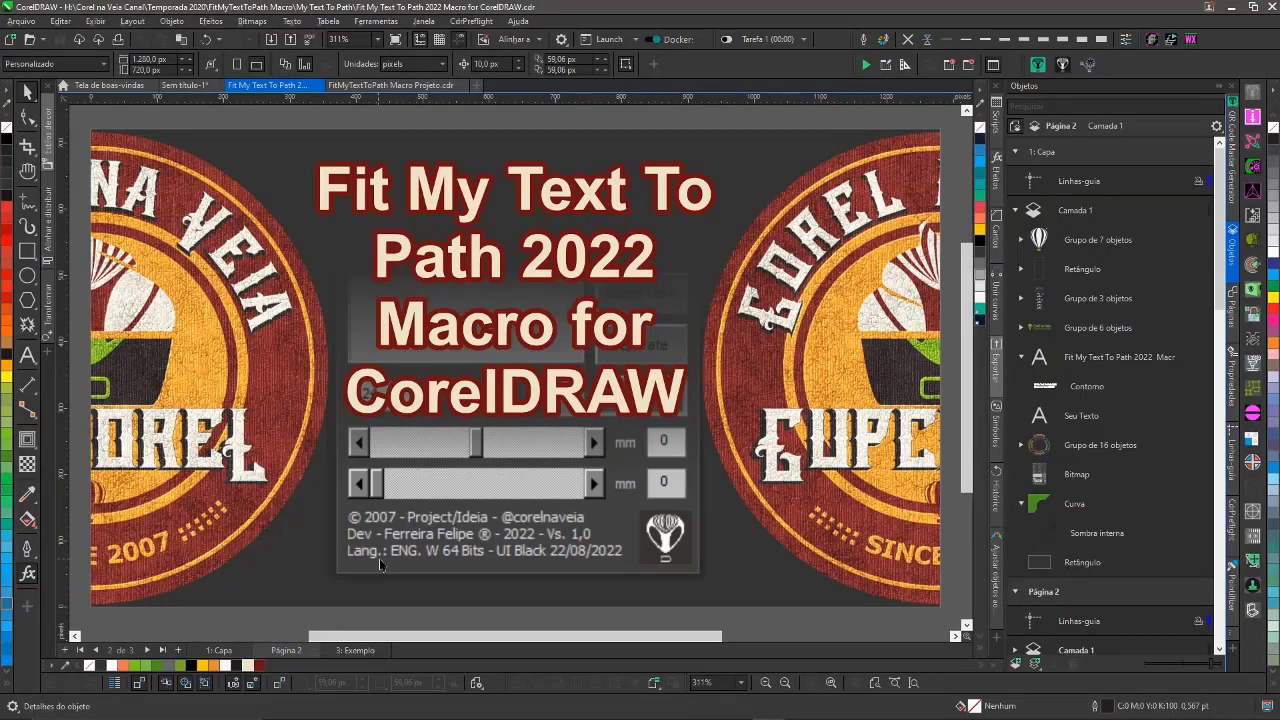
{"action": "left_click", "coordinate": [219, 650]}
{"action": "right_click", "coordinate": [240, 648]}
{"action": "right_click", "coordinate": [300, 650]}
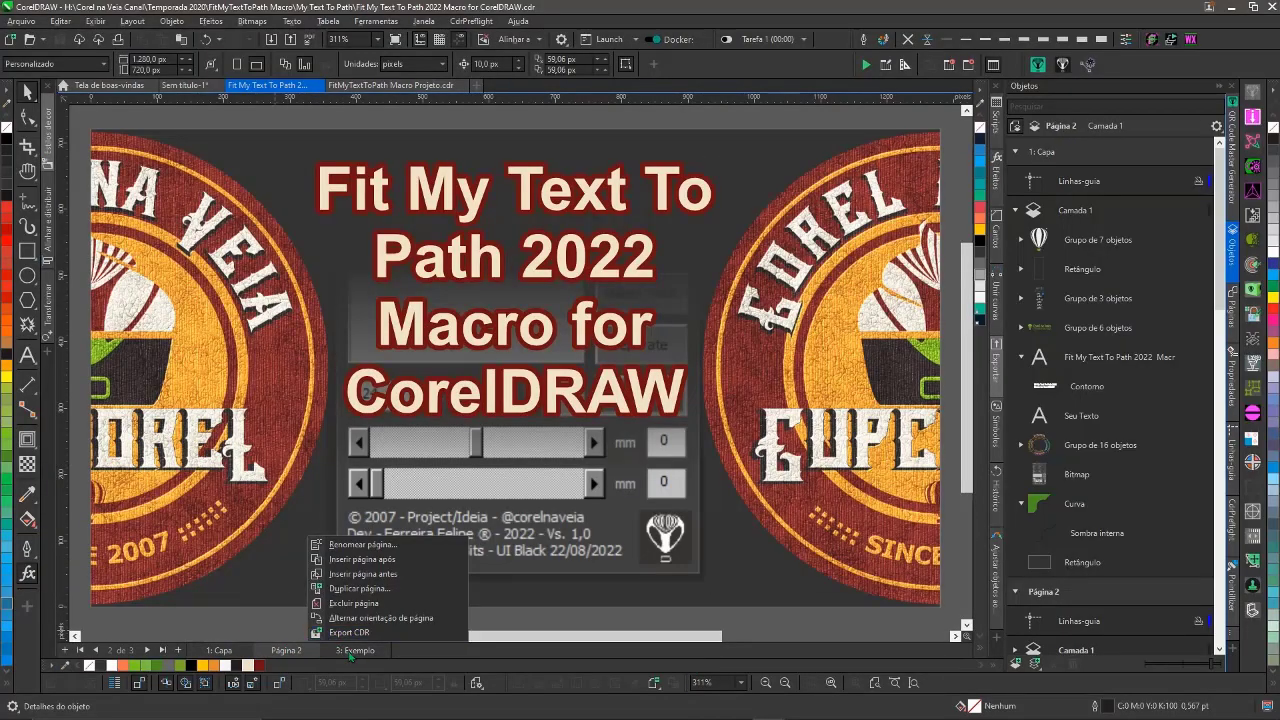
{"action": "double_click", "coordinate": [328, 262]}
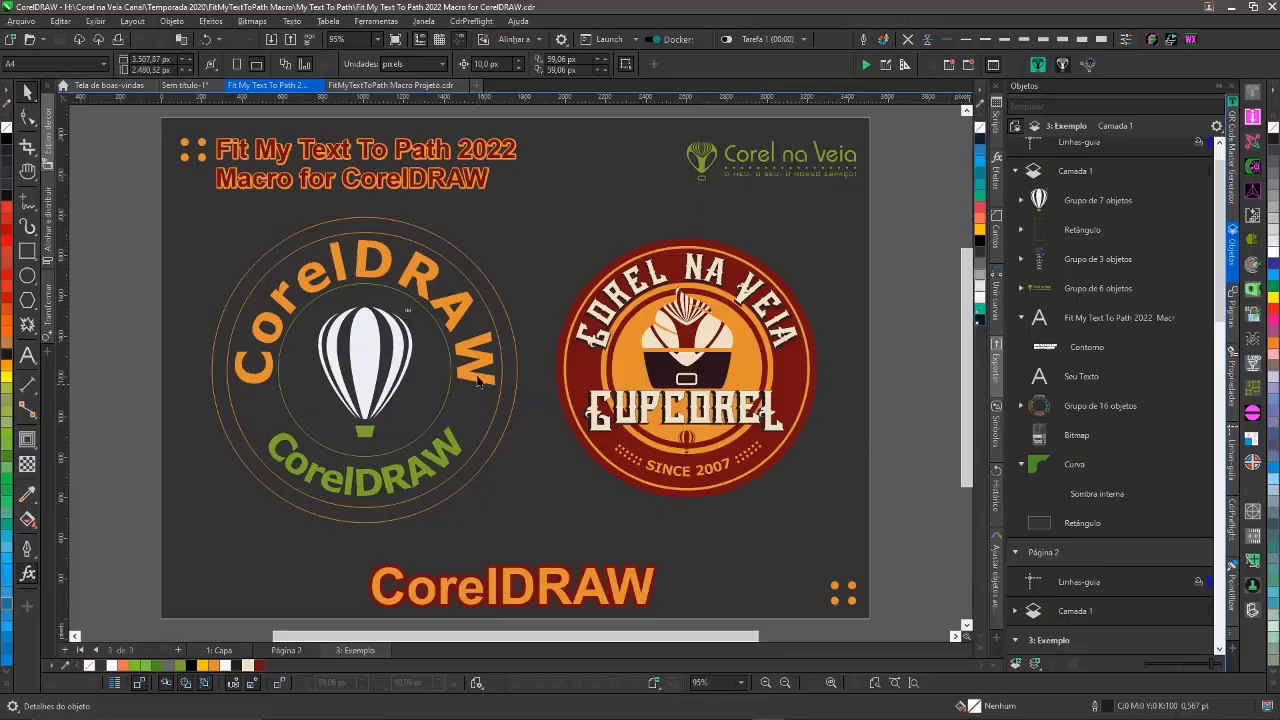
- Delete the curved CorelDRAW labels from the balloon badge's circles
{"action": "left_click", "coordinate": [398, 290]}
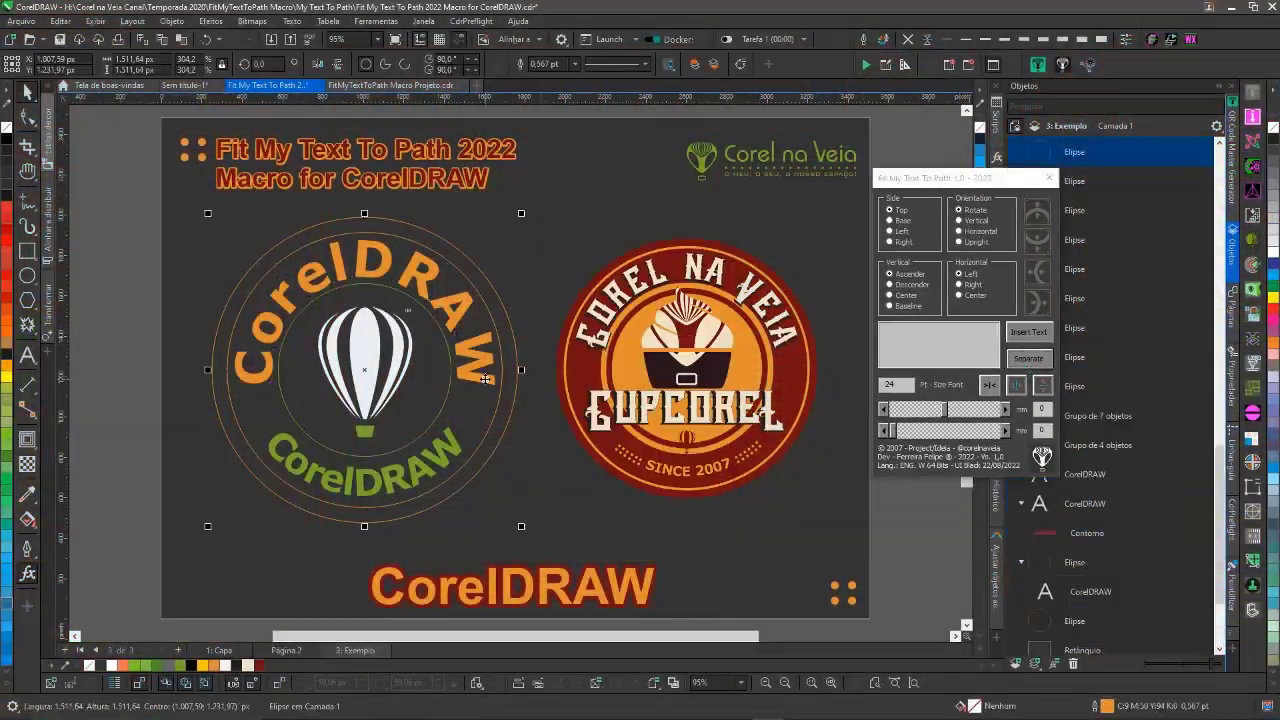
{"action": "key", "text": "Delete"}
{"action": "left_click", "coordinate": [463, 590]}
{"action": "double_click", "coordinate": [463, 590]}
{"action": "left_click", "coordinate": [959, 342]}
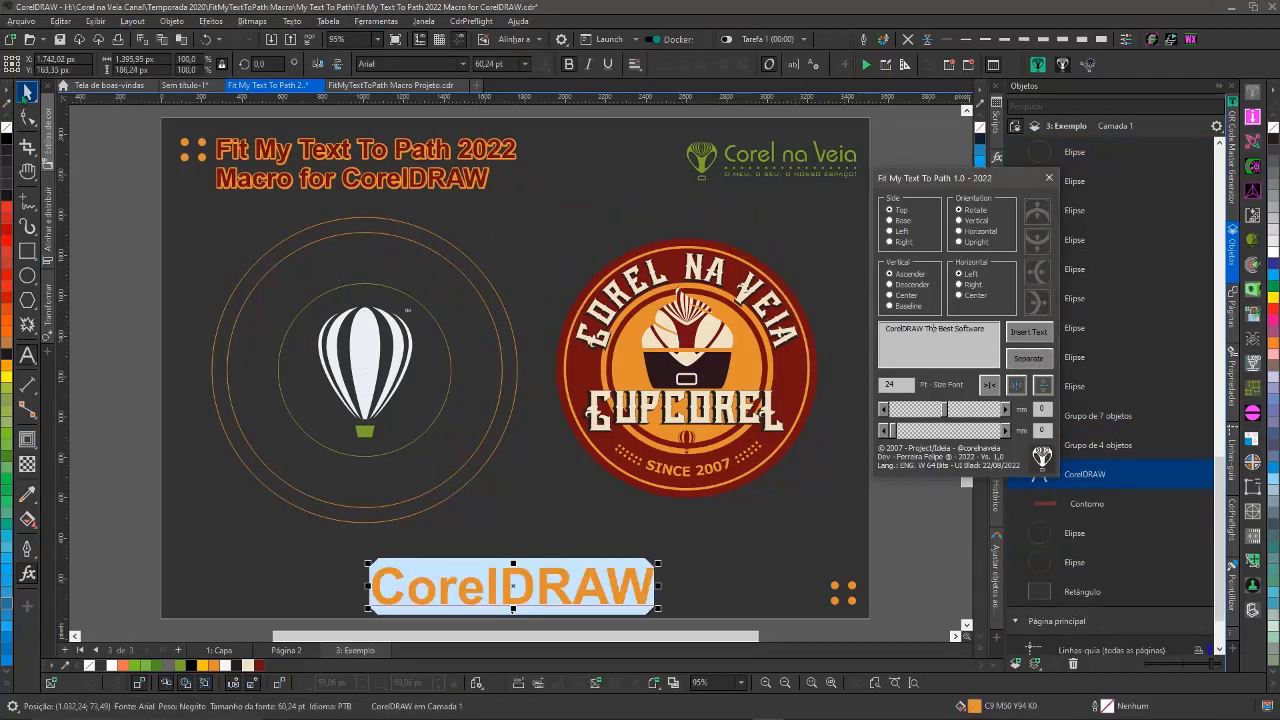
- Fit 'CorelDRAW The Best Software' onto the outer circle with Side set to Base
{"action": "left_click", "coordinate": [375, 240]}
{"action": "left_click_drag", "start_coordinate": [990, 178], "coordinate": [933, 189]}
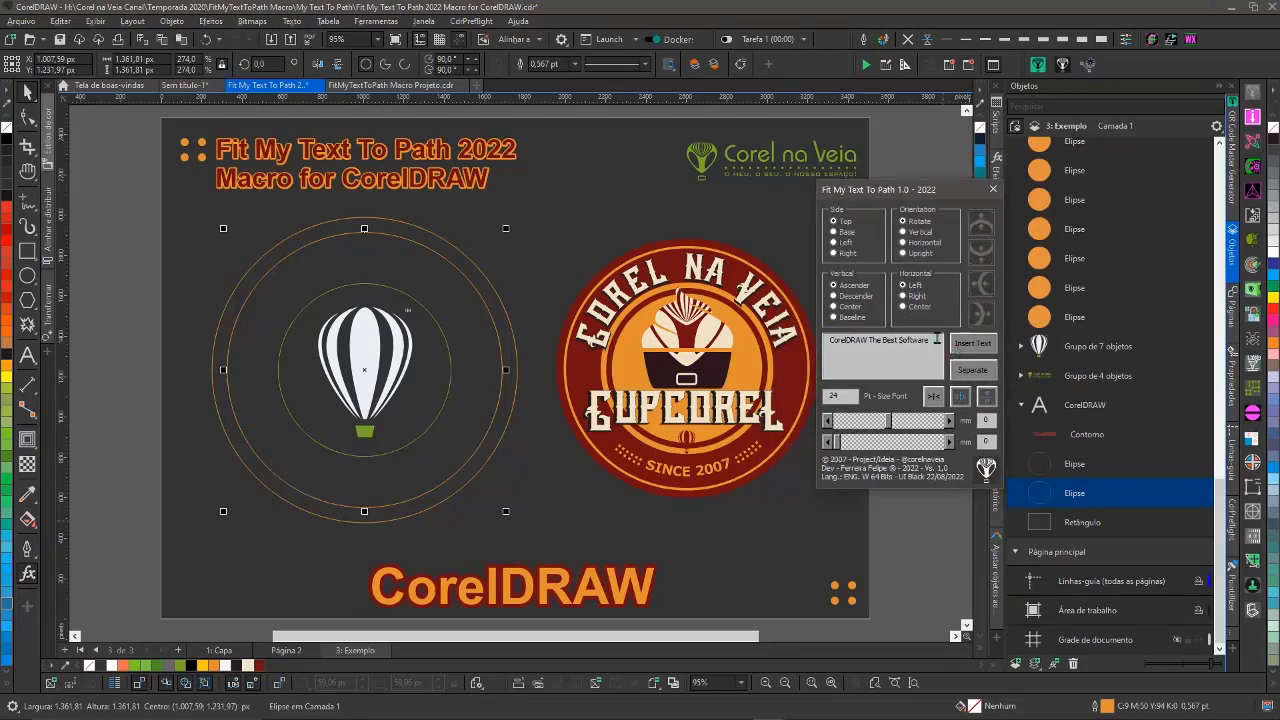
{"action": "left_click", "coordinate": [972, 343]}
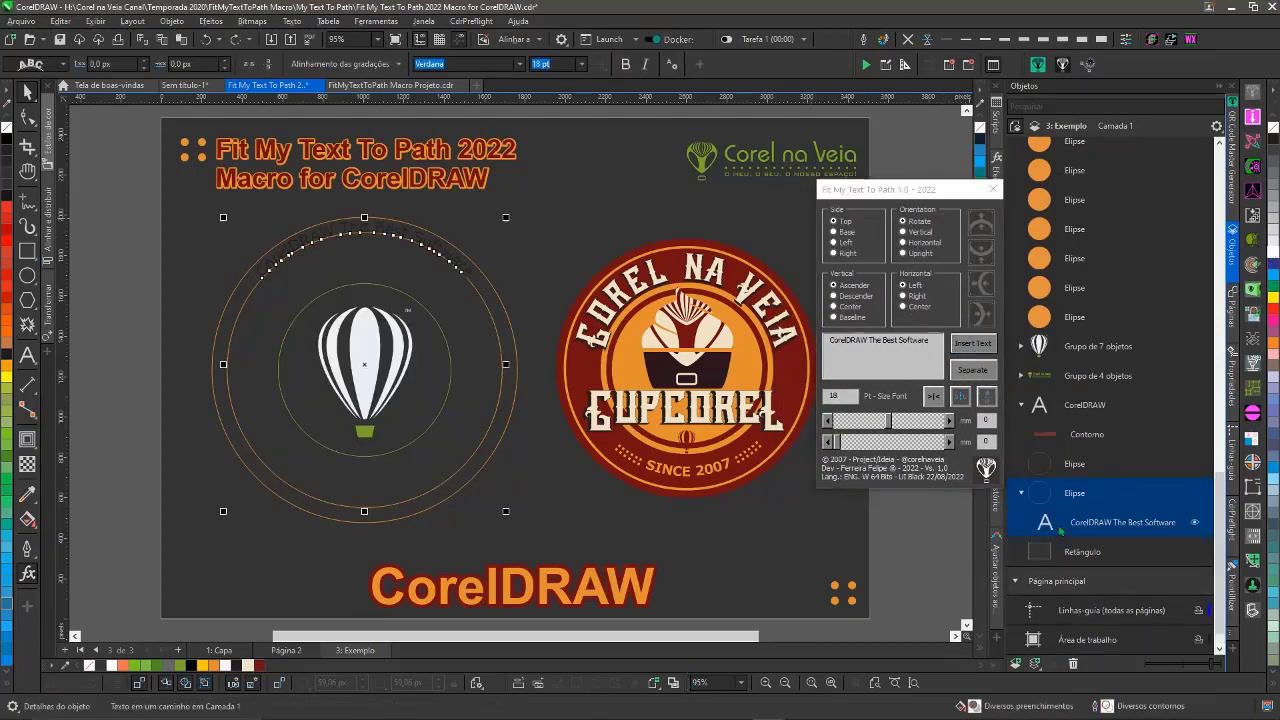
{"action": "left_click", "coordinate": [834, 242]}
{"action": "key", "text": "Return"}
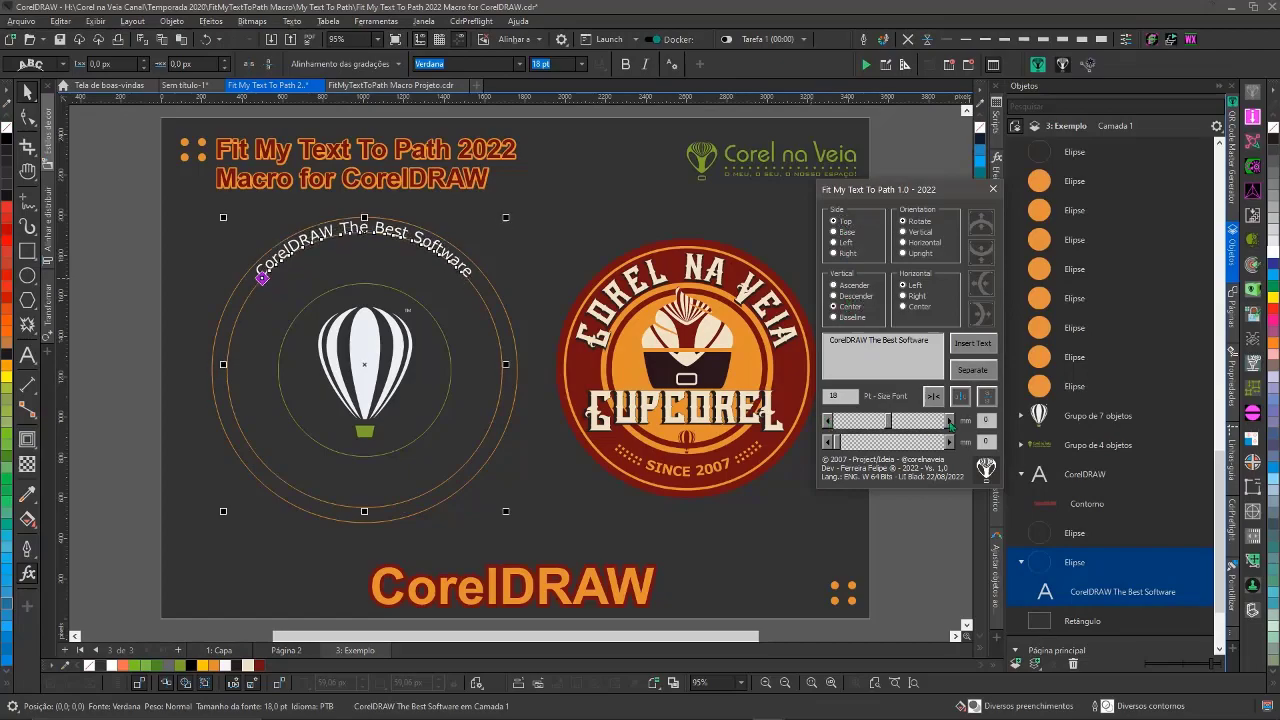
- Adjust the macro's sliders so the text runs along the circle's top arc
{"action": "left_click", "coordinate": [893, 443]}
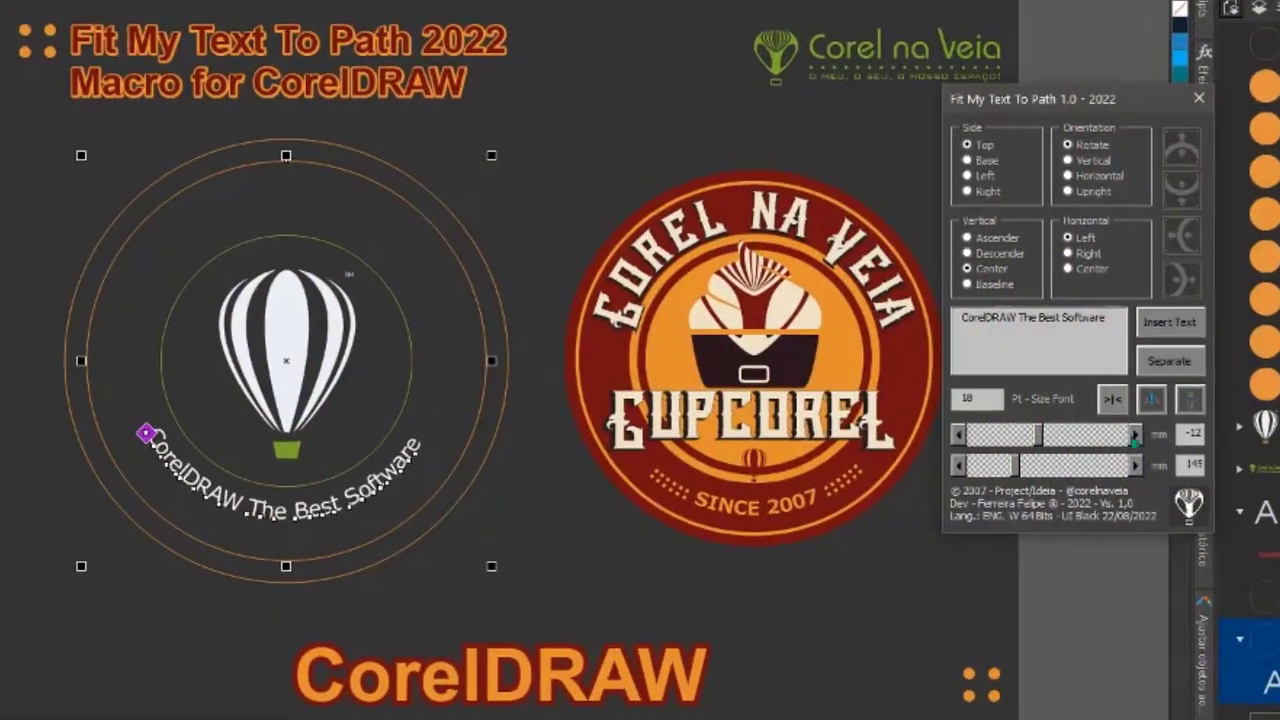
{"action": "left_click", "coordinate": [1135, 435]}
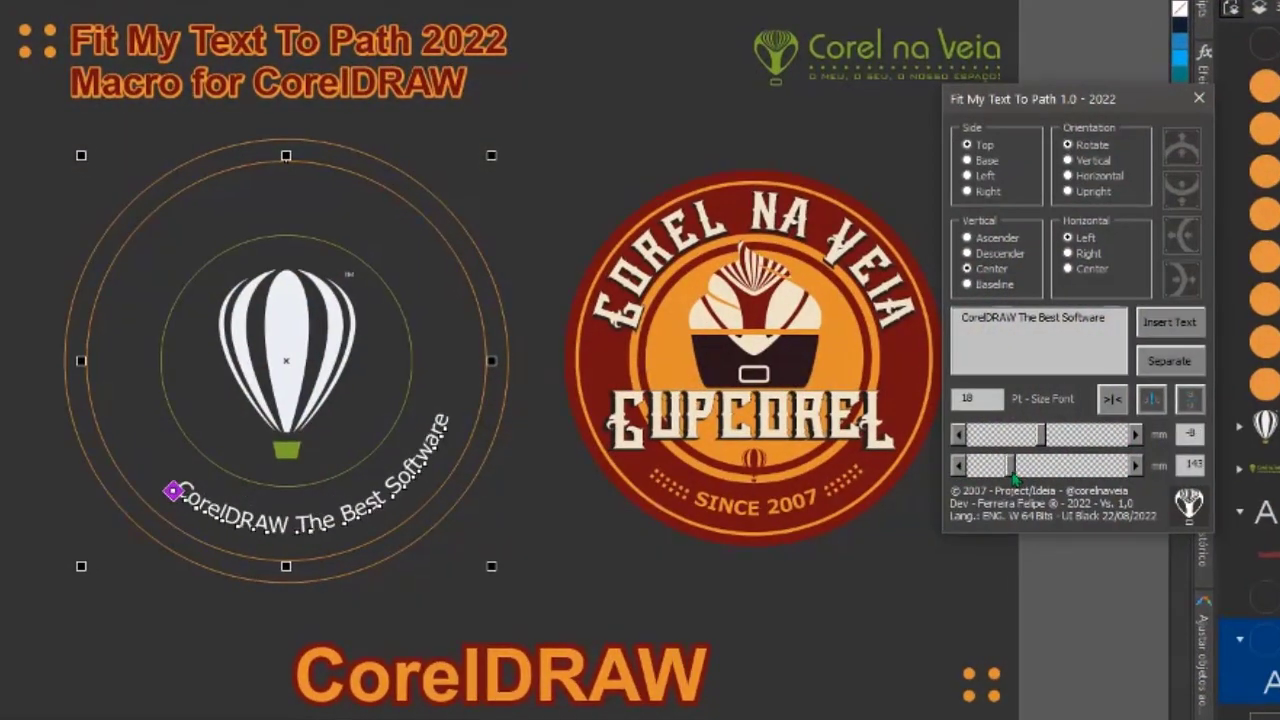
{"action": "left_click", "coordinate": [1135, 465]}
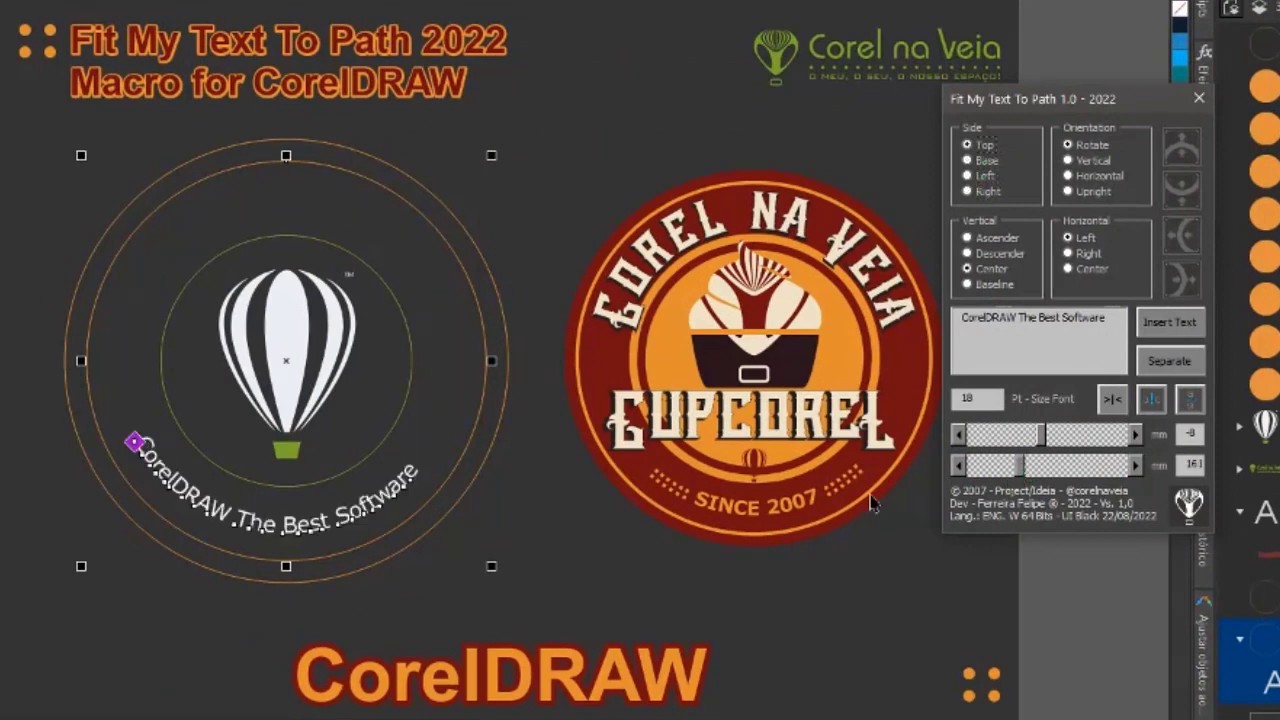
{"action": "left_click", "coordinate": [1150, 399]}
{"action": "left_click", "coordinate": [1112, 399]}
{"action": "left_click", "coordinate": [976, 161]}
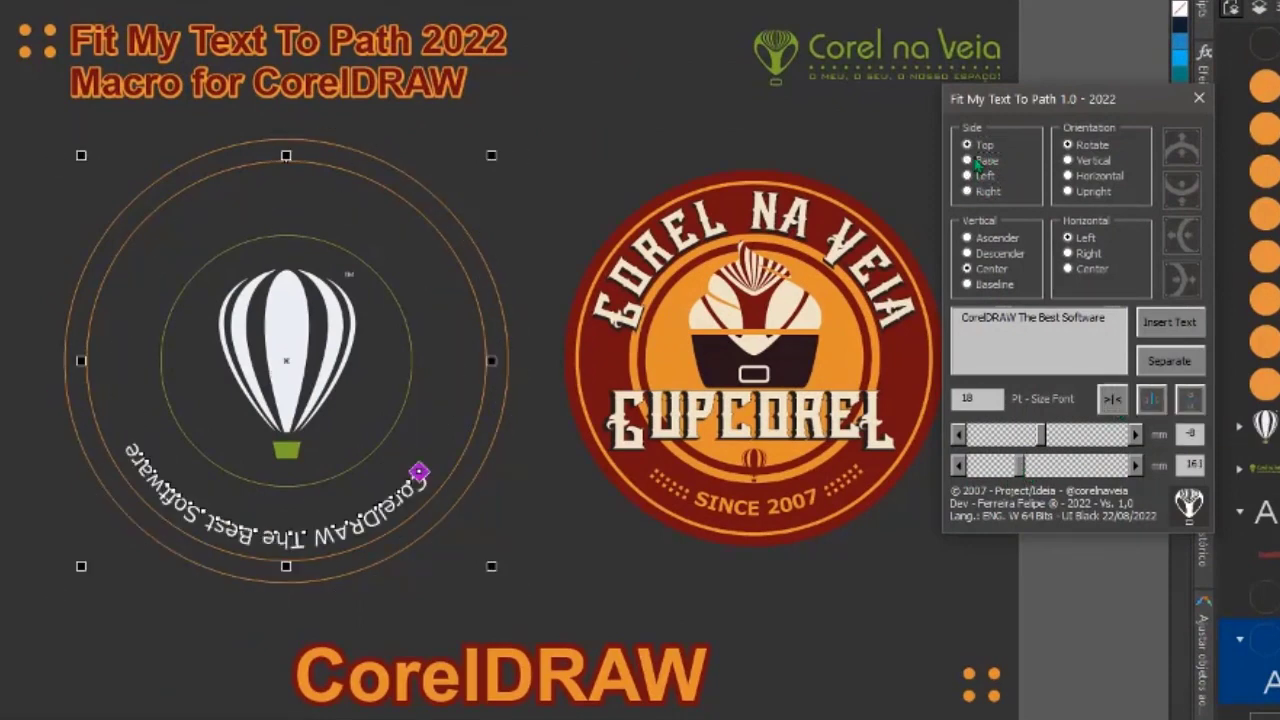
{"action": "left_click", "coordinate": [960, 466]}
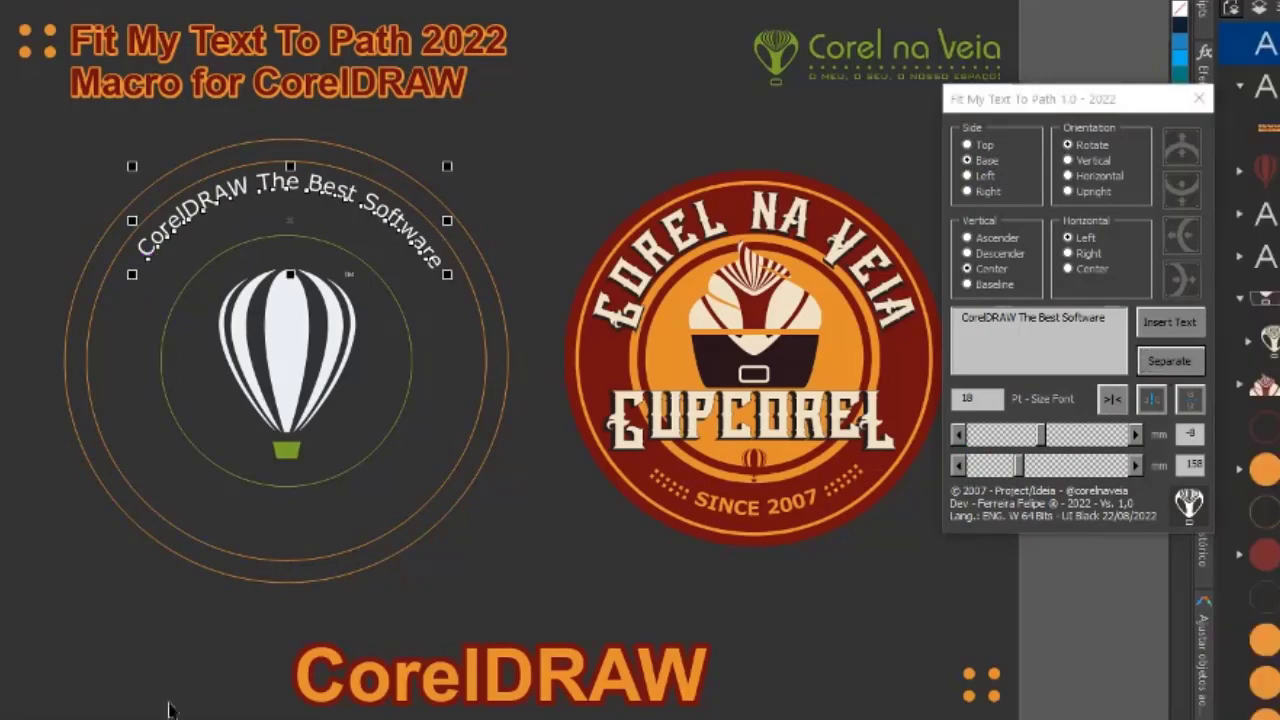
{"action": "left_click", "coordinate": [1170, 322]}
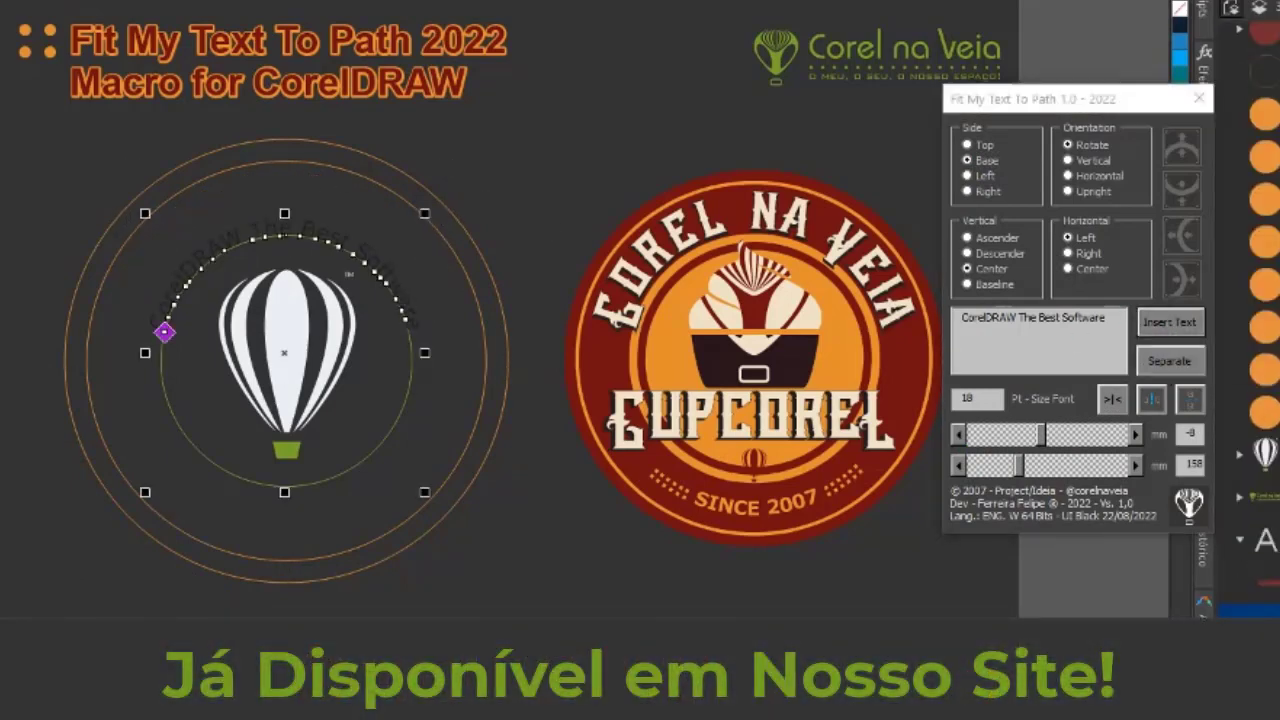
{"action": "left_click", "coordinate": [1136, 434]}
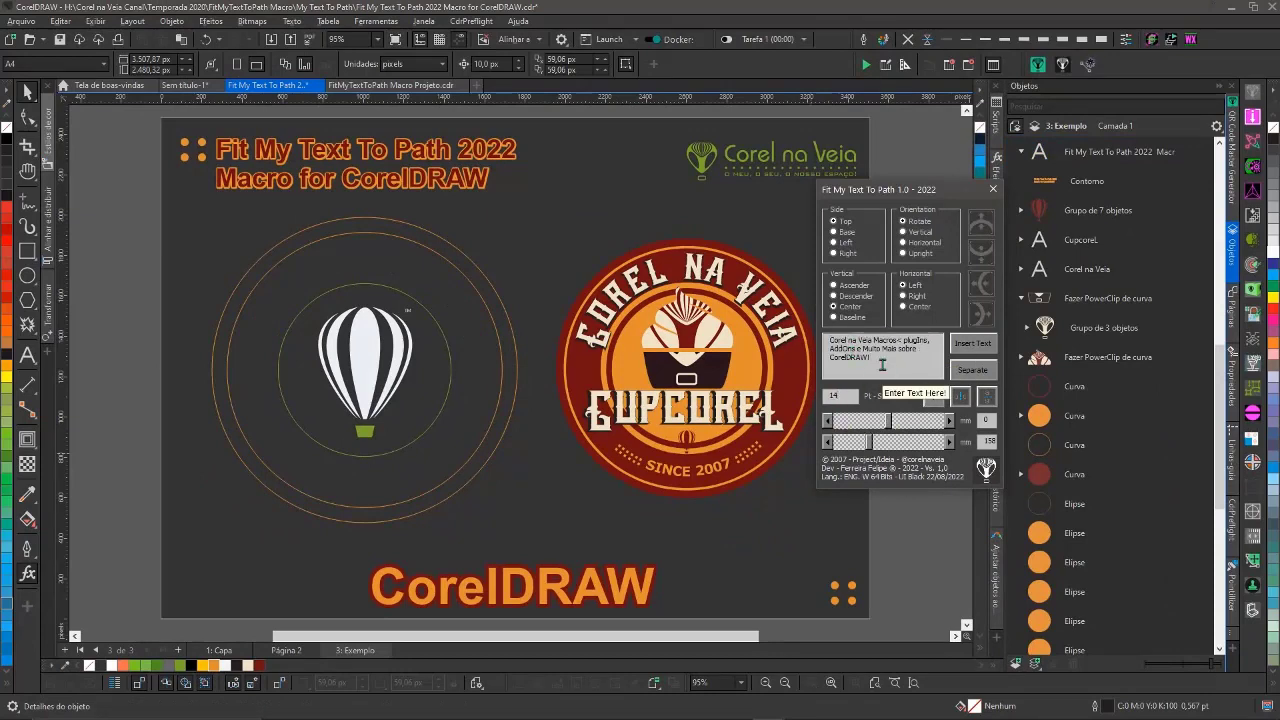
- Fit the macros, plugins and add-ons sentence along the outer circle's bottom with Side set to Base
{"action": "left_click", "coordinate": [972, 343]}
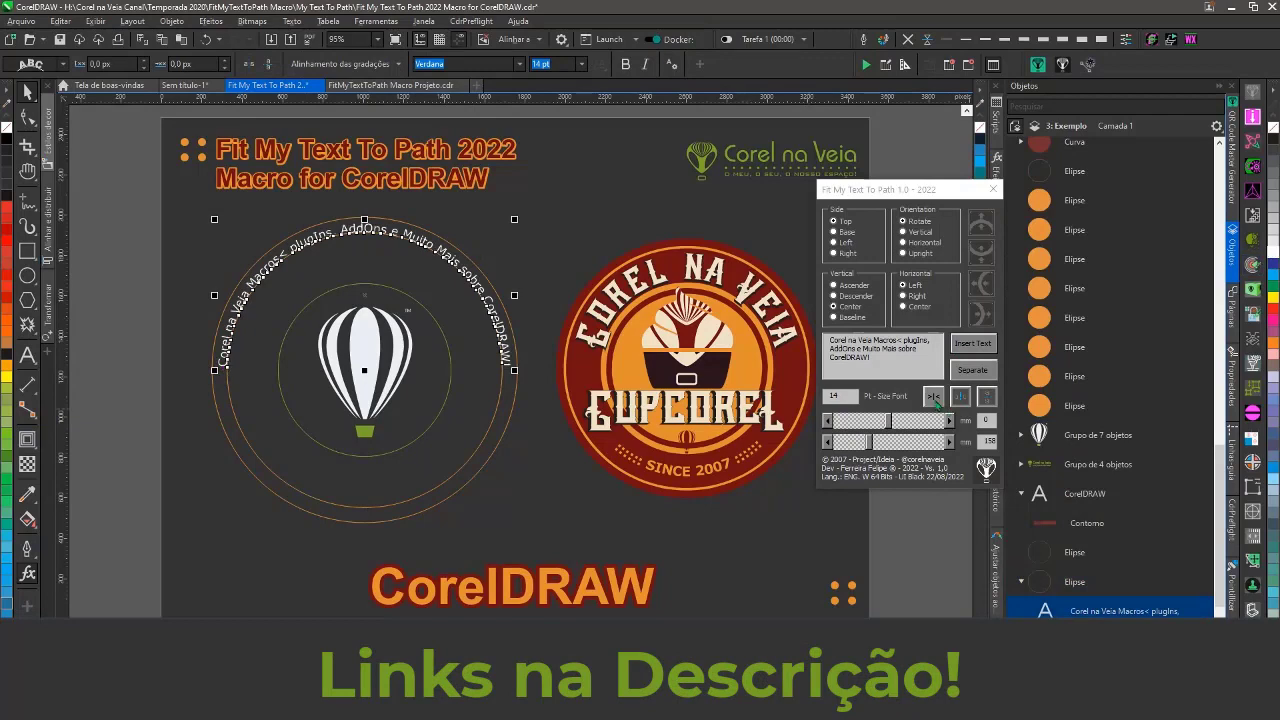
{"action": "left_click", "coordinate": [932, 396]}
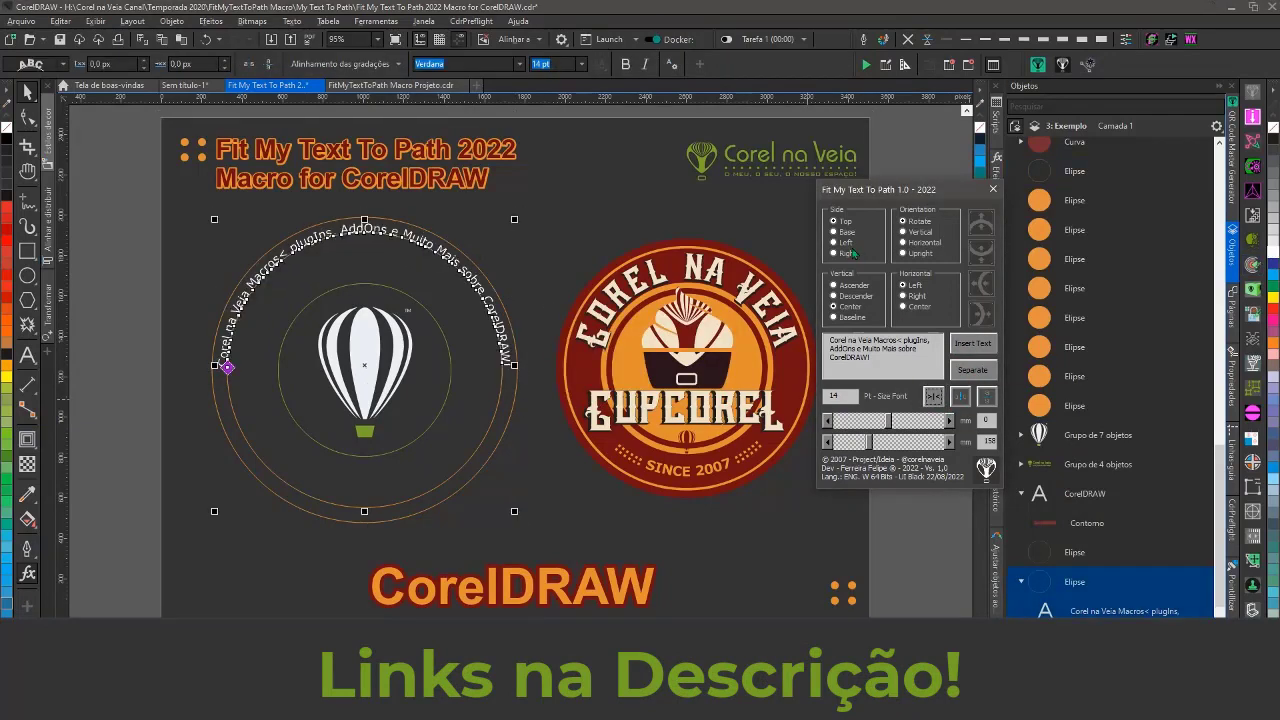
{"action": "left_click", "coordinate": [834, 231]}
{"action": "type", "text": "Se Gostou, não esqueça de Deixar sua opinião e Compartilhar nas Redes!"}
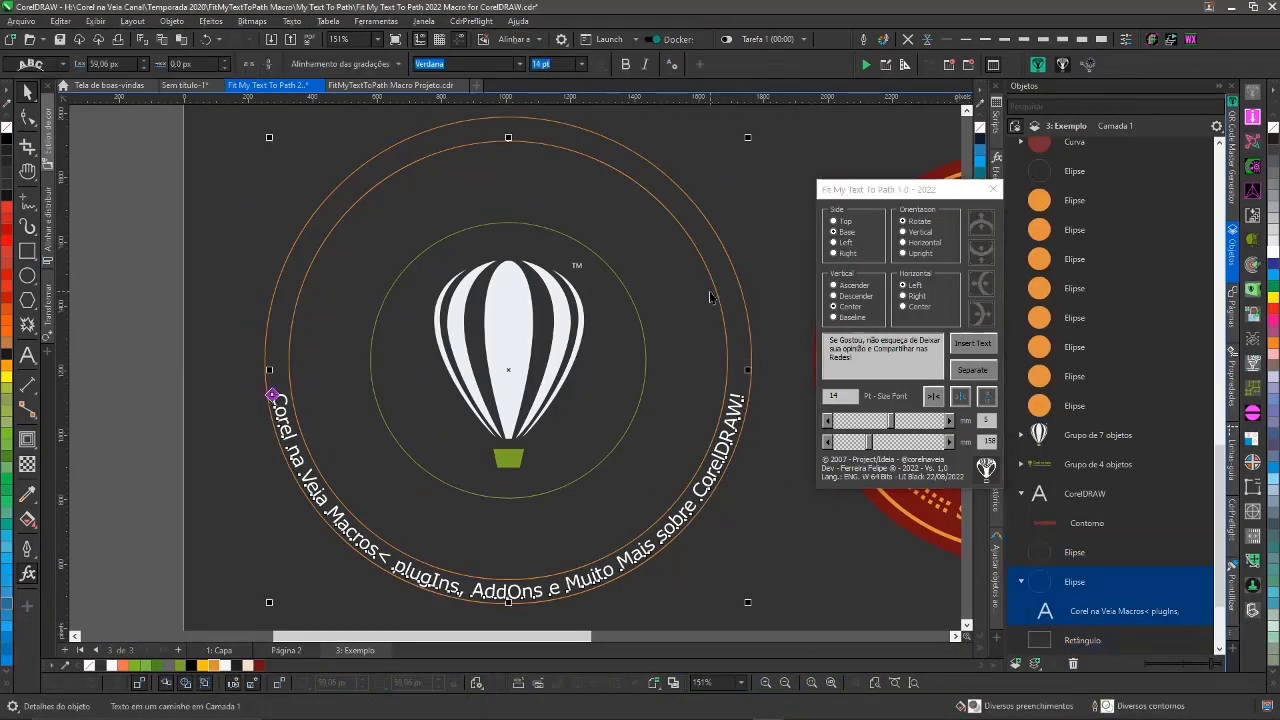
- Fit the sharing message along the top of the outer circle and adjust its spacing
{"action": "left_click", "coordinate": [745, 289]}
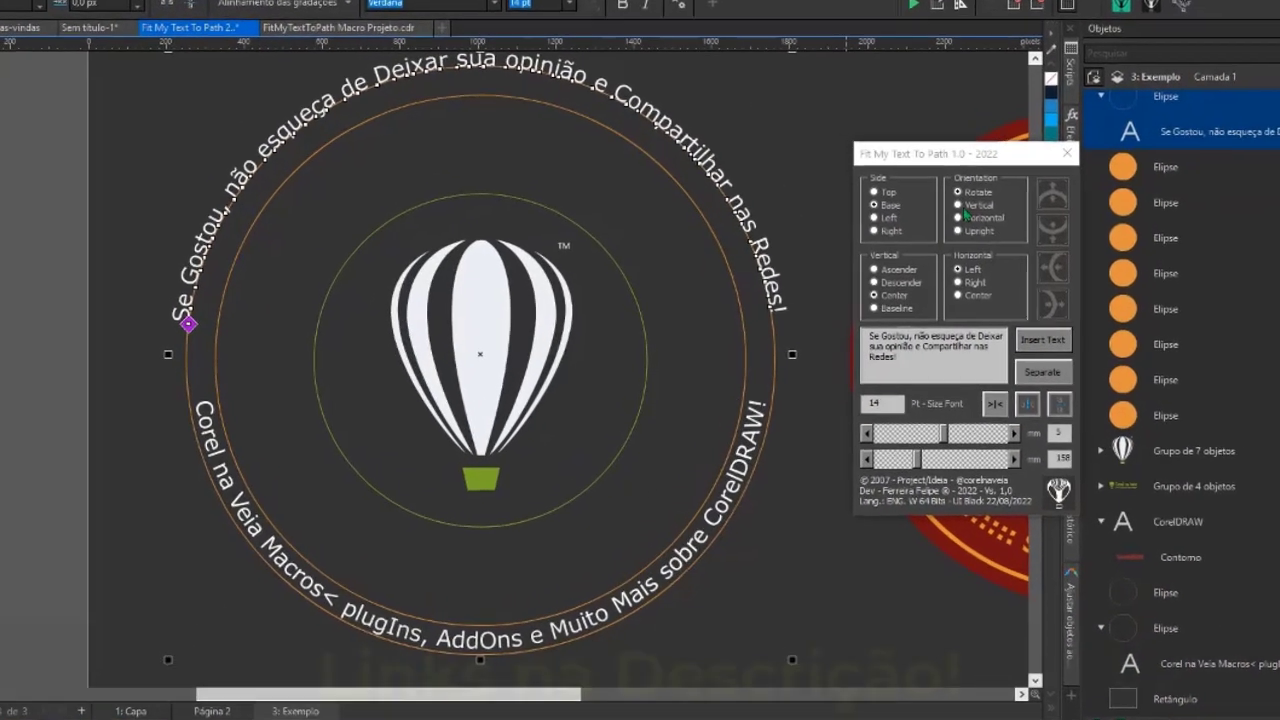
{"action": "left_click", "coordinate": [904, 253]}
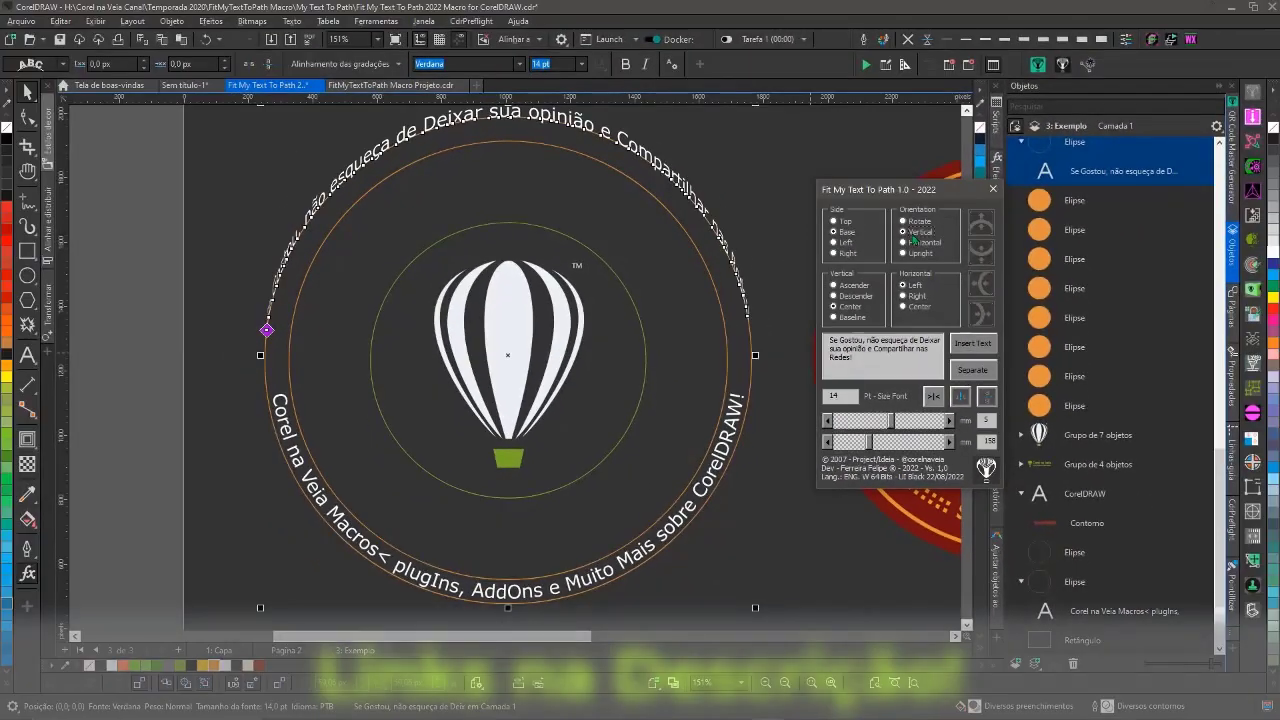
{"action": "left_click", "coordinate": [903, 221]}
{"action": "left_click", "coordinate": [828, 421]}
{"action": "left_click", "coordinate": [828, 421]}
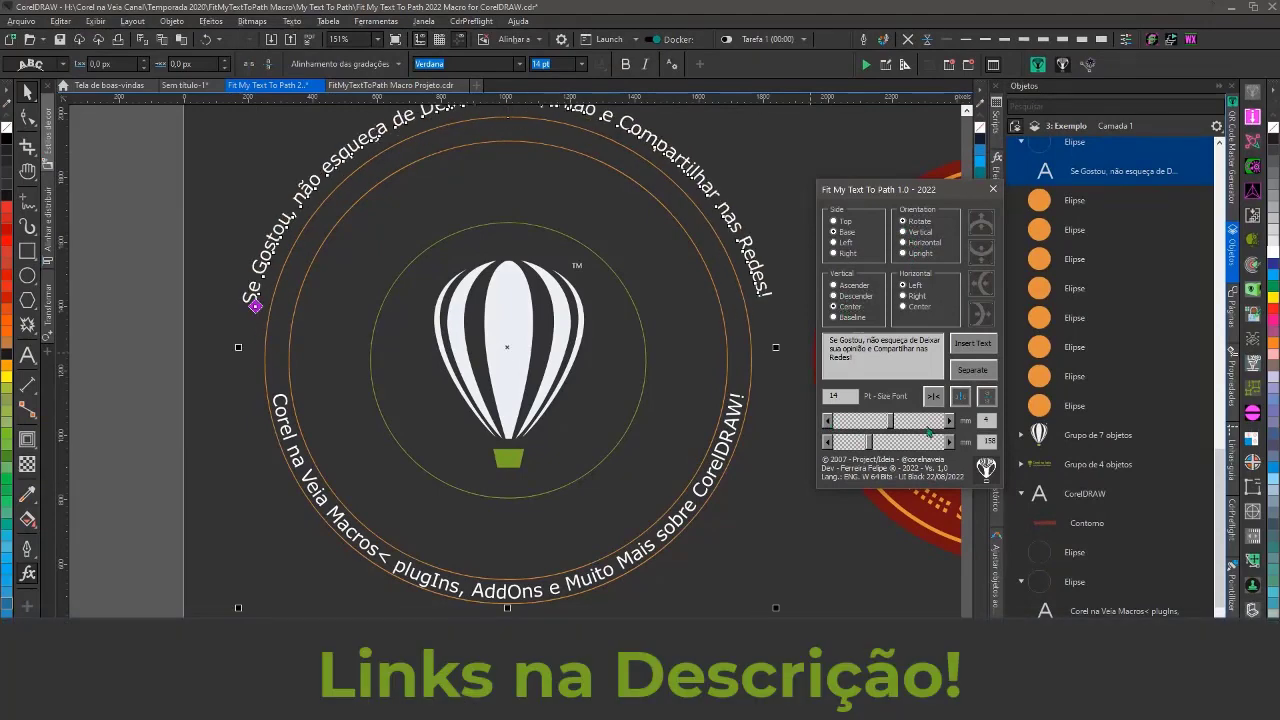
{"action": "left_click", "coordinate": [828, 421]}
{"action": "left_click", "coordinate": [828, 421]}
{"action": "left_click", "coordinate": [828, 421]}
{"action": "left_click", "coordinate": [268, 360]}
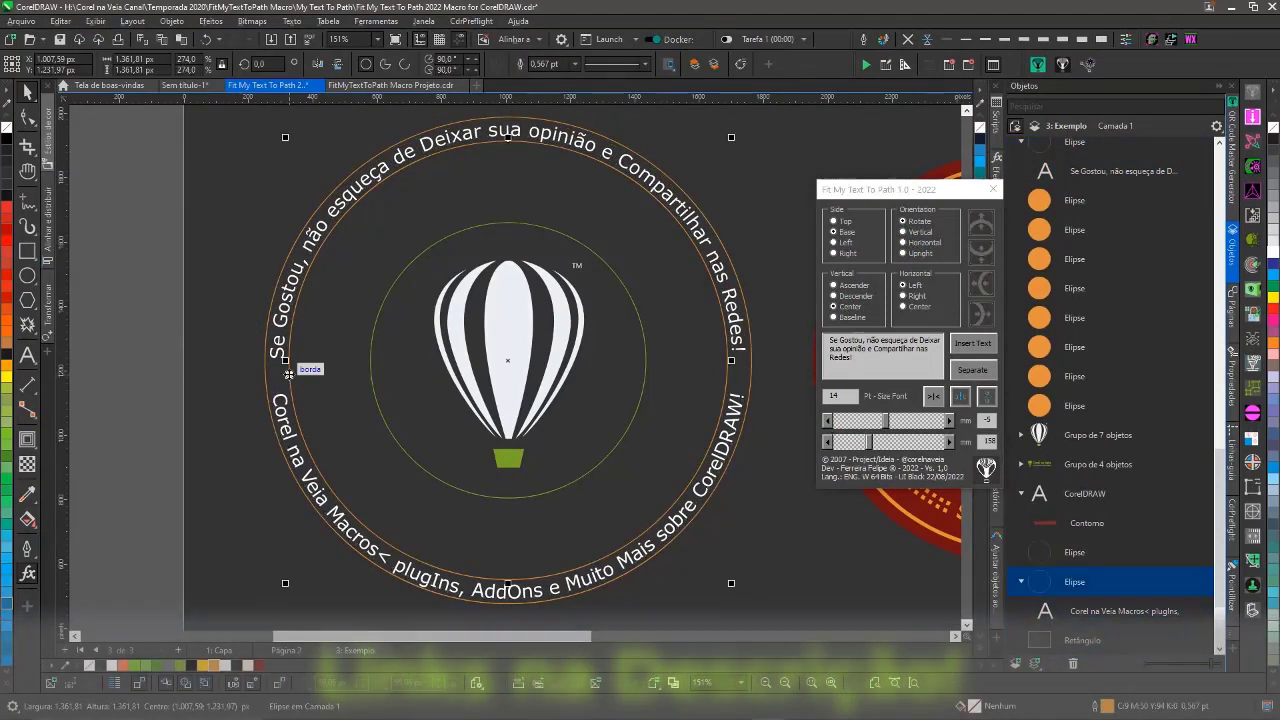
- Fill the outer circle orange and the inner circle charcoal with no outline
{"action": "left_click", "coordinate": [213, 665]}
{"action": "left_click", "coordinate": [609, 457]}
{"action": "left_click", "coordinate": [190, 665]}
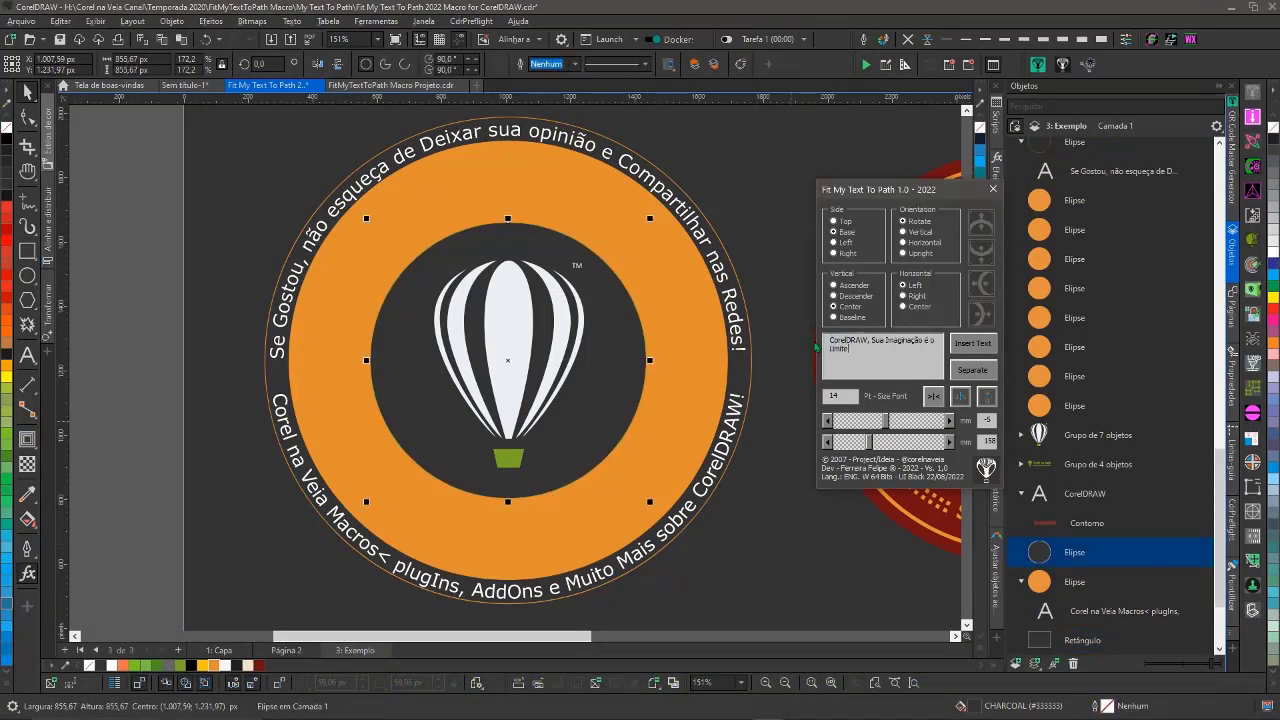
- Wrap bold 'CorelDRAW, Sua Imaginação é o Limite!' at 20 pt around the orange ring, adjusting its offset
{"action": "type", "text": "20"}
{"action": "left_click", "coordinate": [972, 343]}
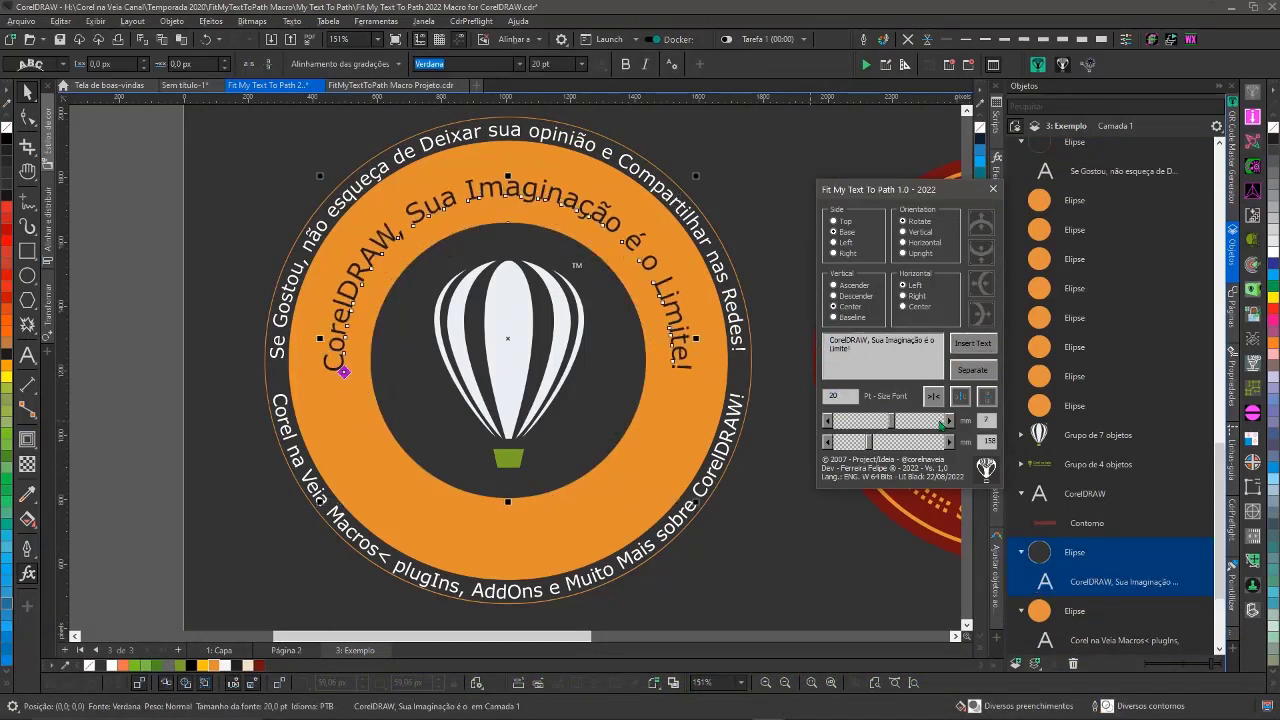
{"action": "key", "text": "Return"}
{"action": "left_click", "coordinate": [760, 423]}
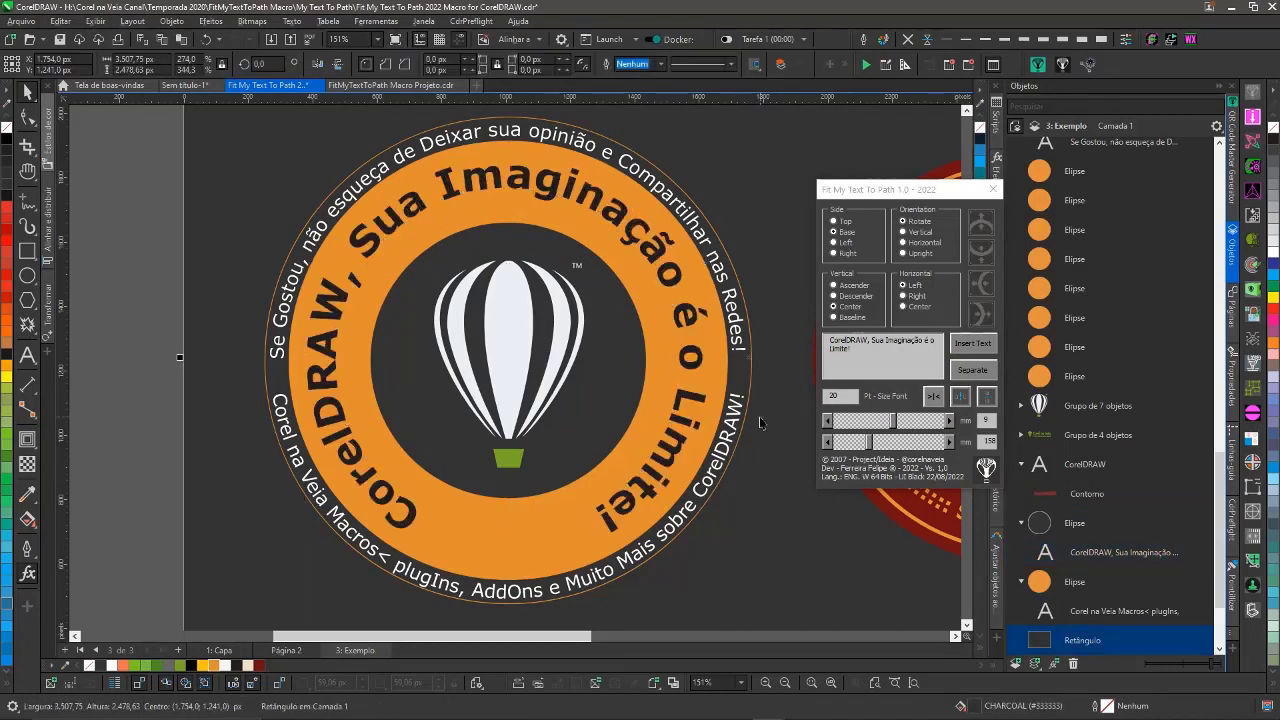
{"action": "left_click_drag", "start_coordinate": [643, 208], "coordinate": [626, 505]}
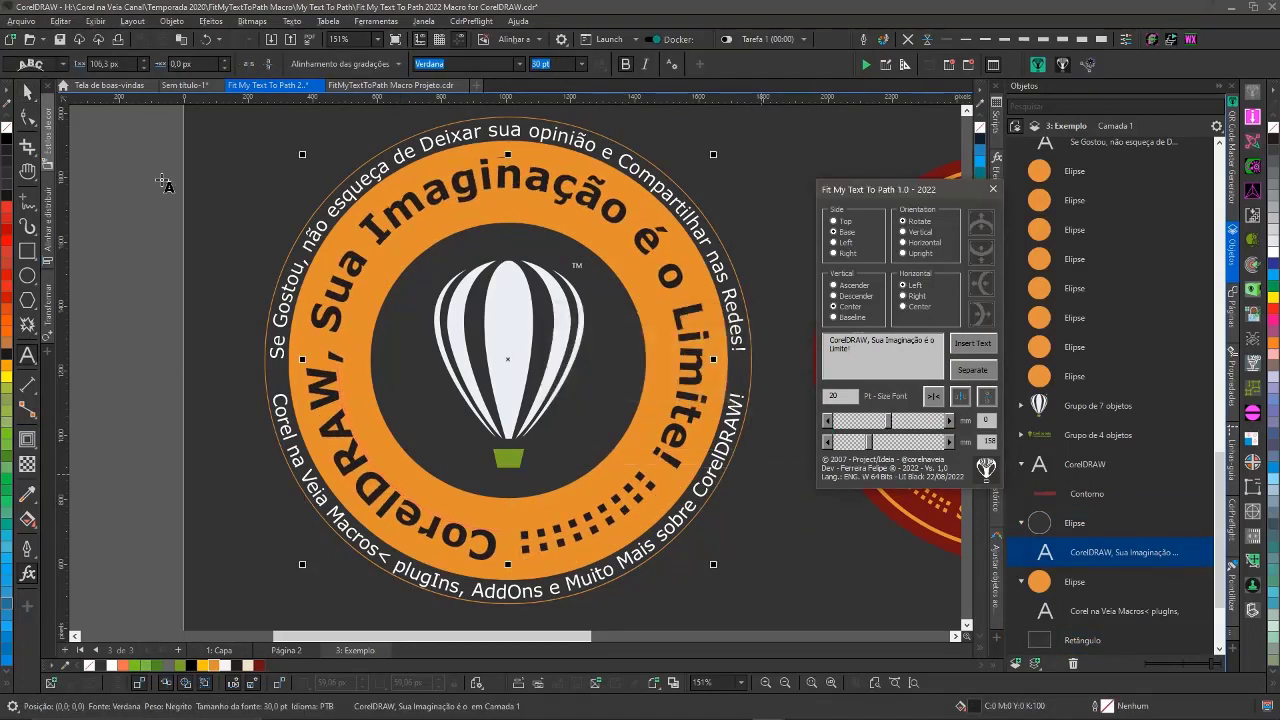
{"action": "left_click", "coordinate": [952, 421]}
{"action": "left_click", "coordinate": [951, 421]}
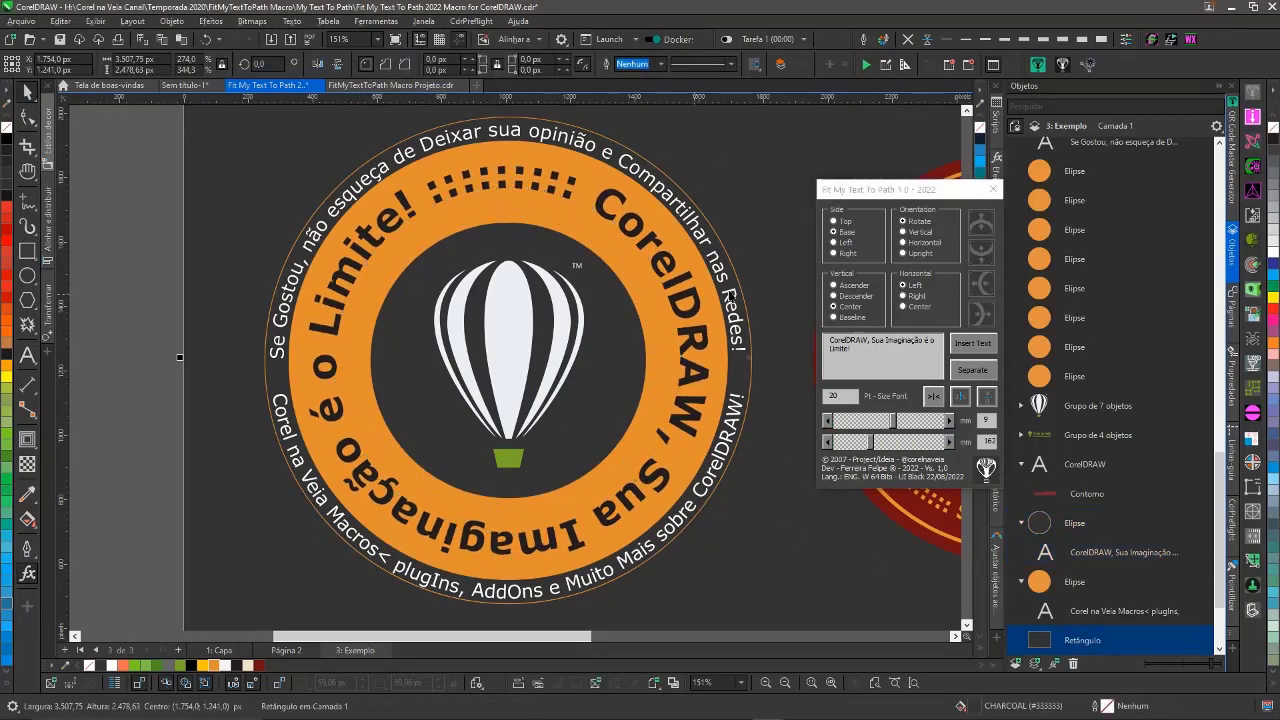
- Open the Scripts docker and copy the FitMyTextToPath macro's GMS folder path
{"action": "key", "text": "alt+shift+F11"}
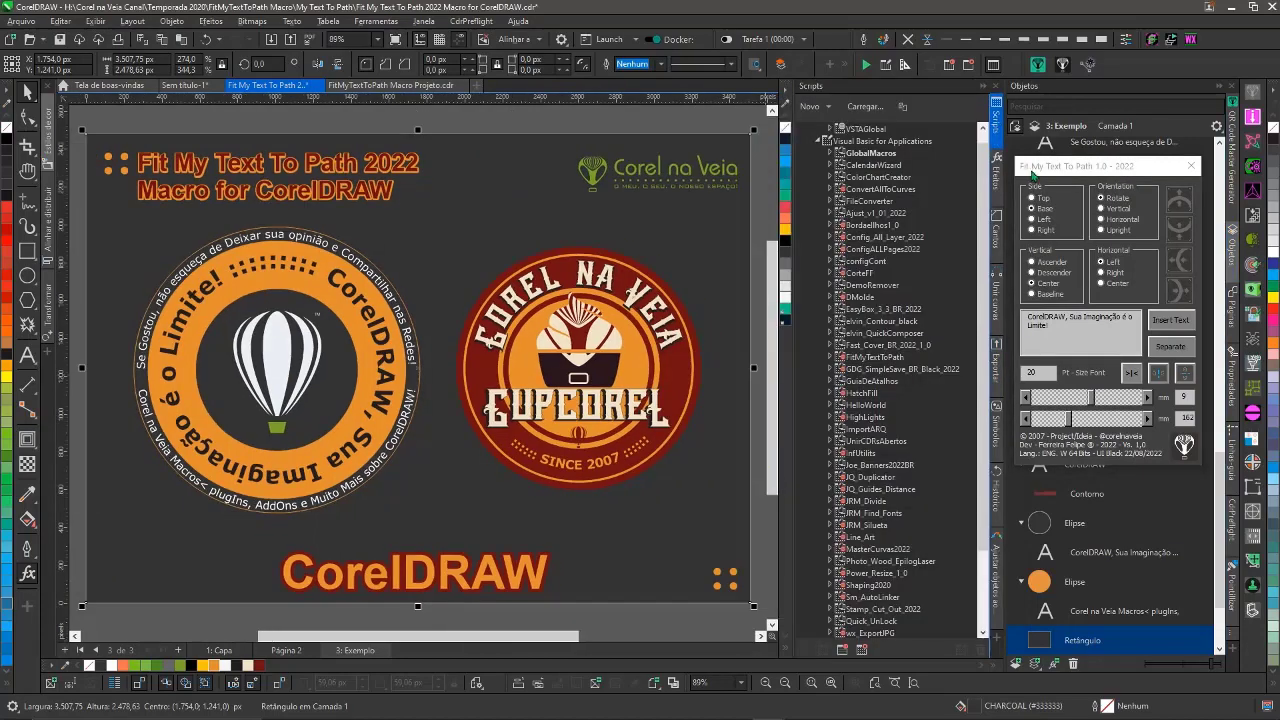
{"action": "right_click", "coordinate": [868, 381]}
{"action": "left_click", "coordinate": [900, 420]}
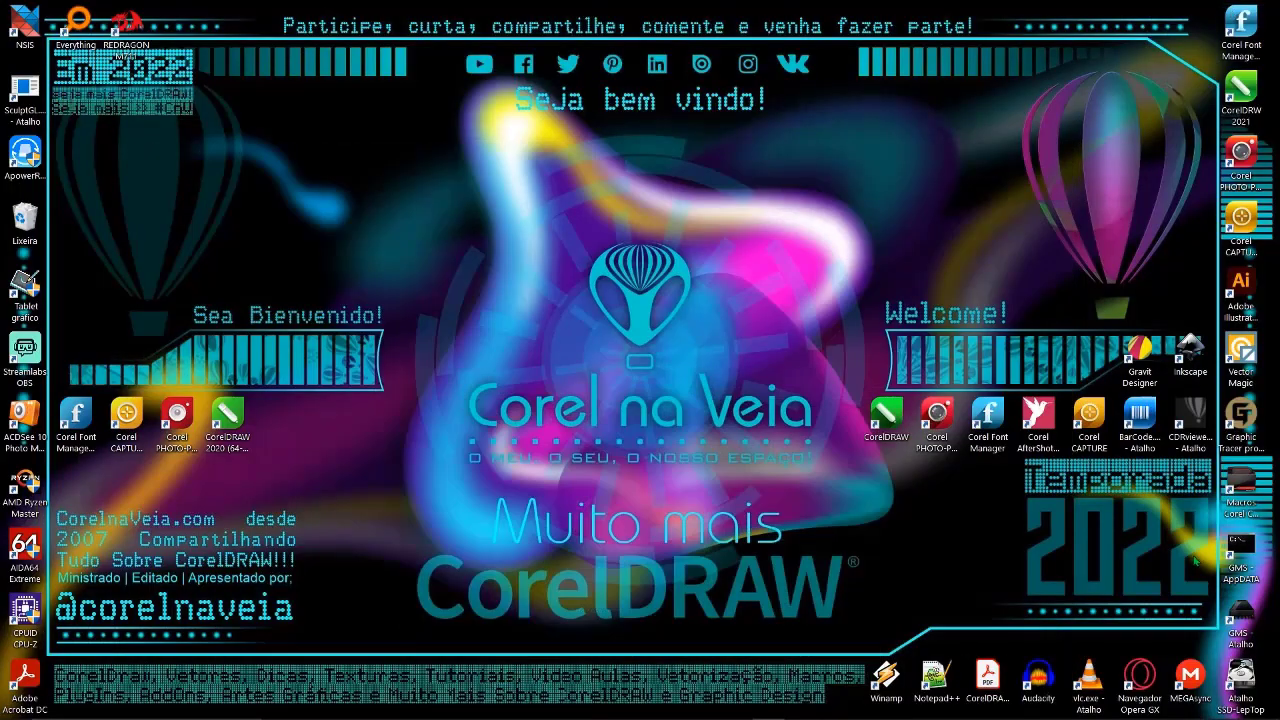
{"action": "key", "text": "alt+Tab"}
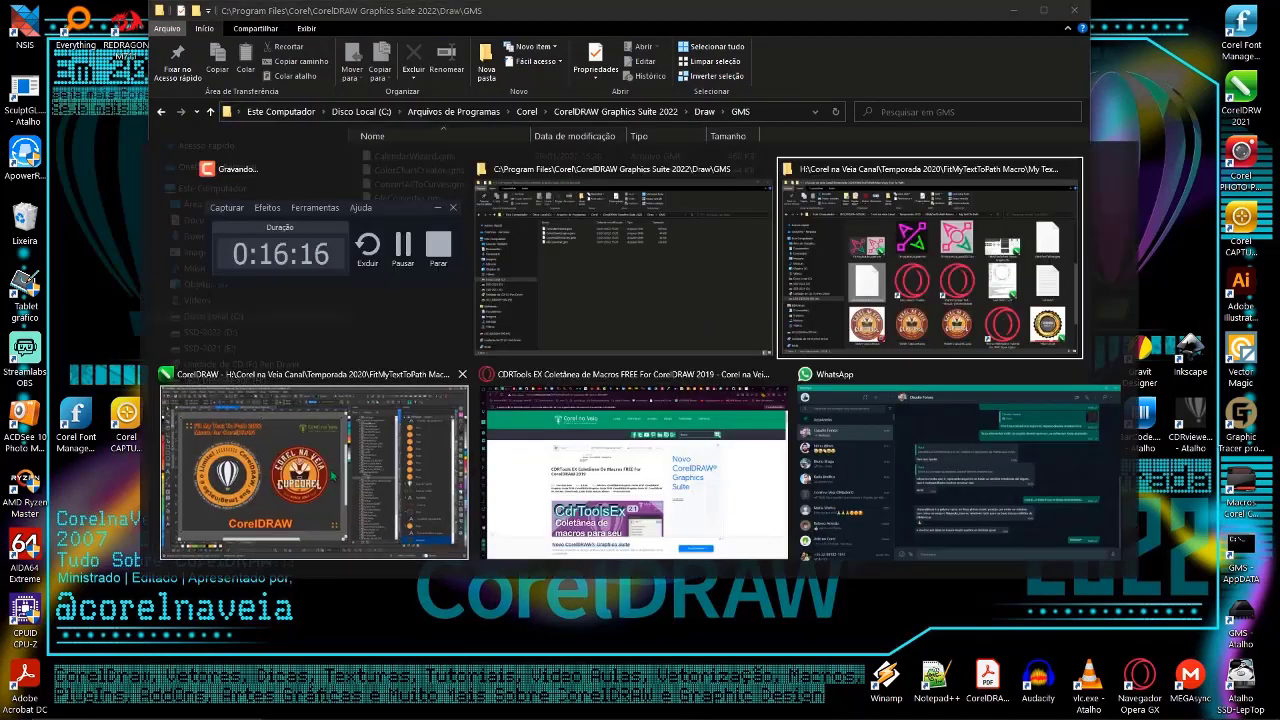
- Fit the GMS folder path around the Corel na Veia logo, reading upright across the top
{"action": "left_click", "coordinate": [706, 421]}
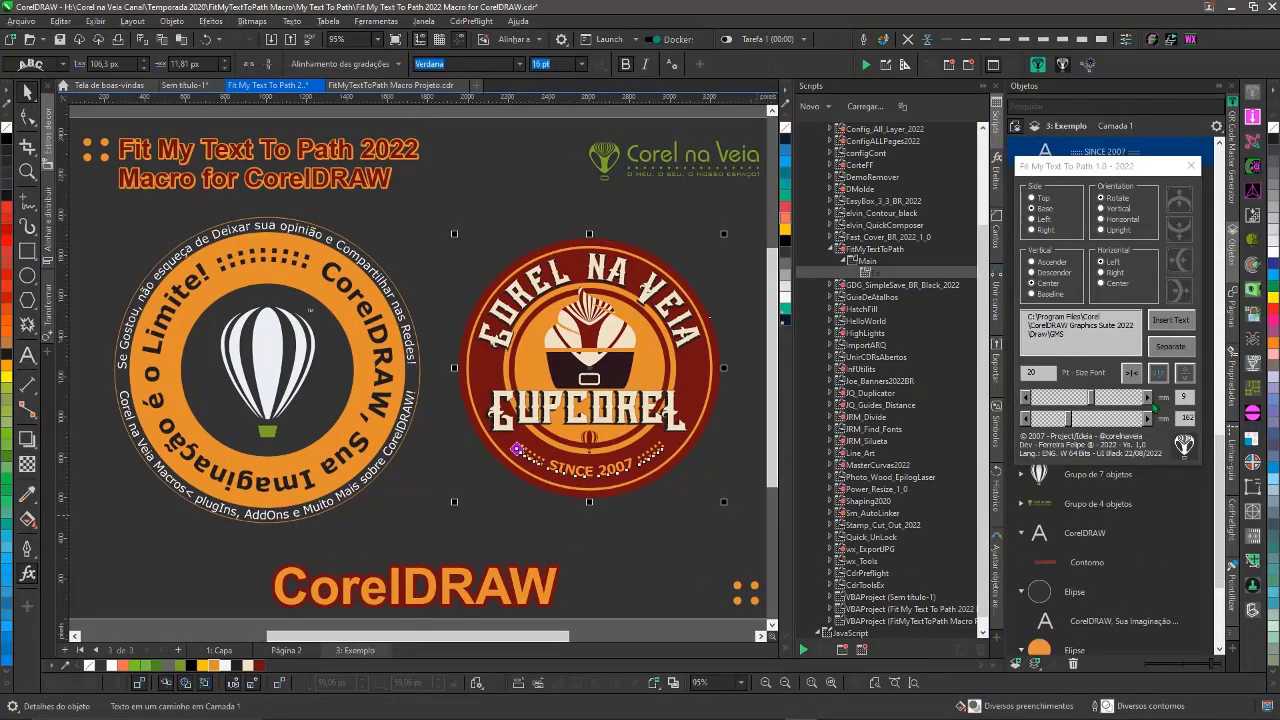
{"action": "left_click", "coordinate": [686, 387]}
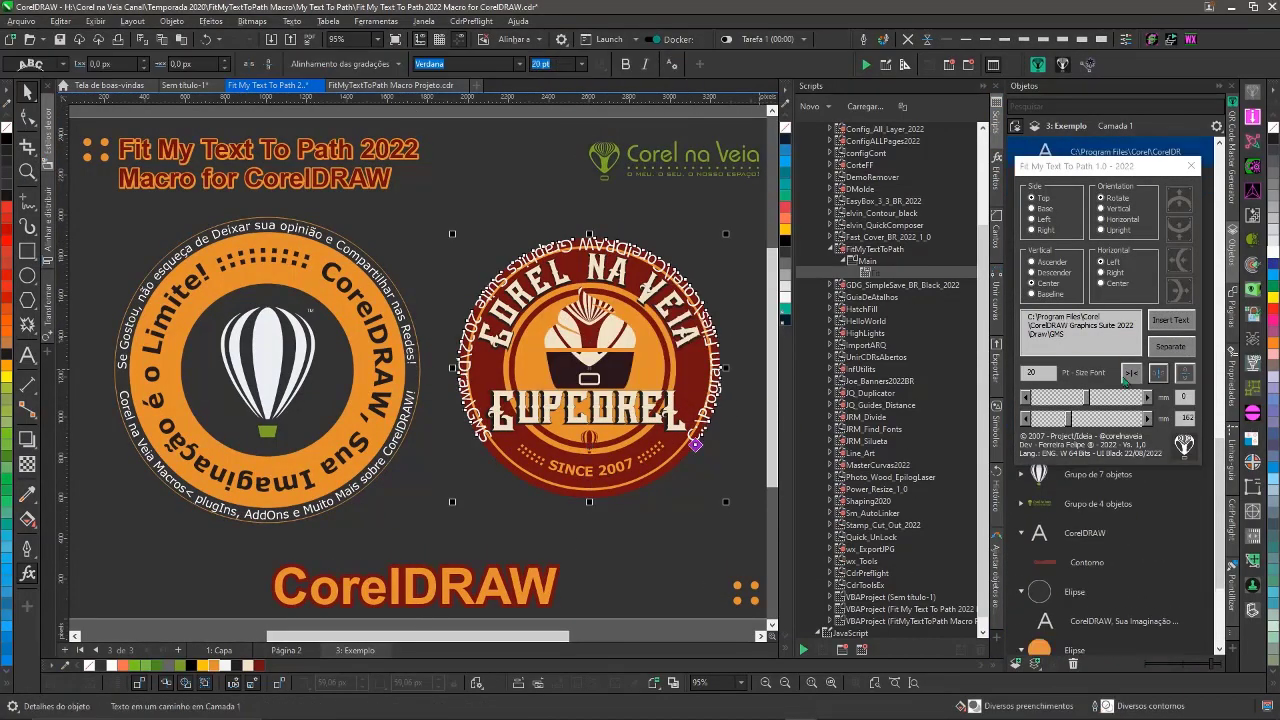
{"action": "left_click", "coordinate": [1041, 271]}
{"action": "key", "text": "Return"}
{"action": "left_click_drag", "start_coordinate": [1138, 396], "coordinate": [1146, 396]}
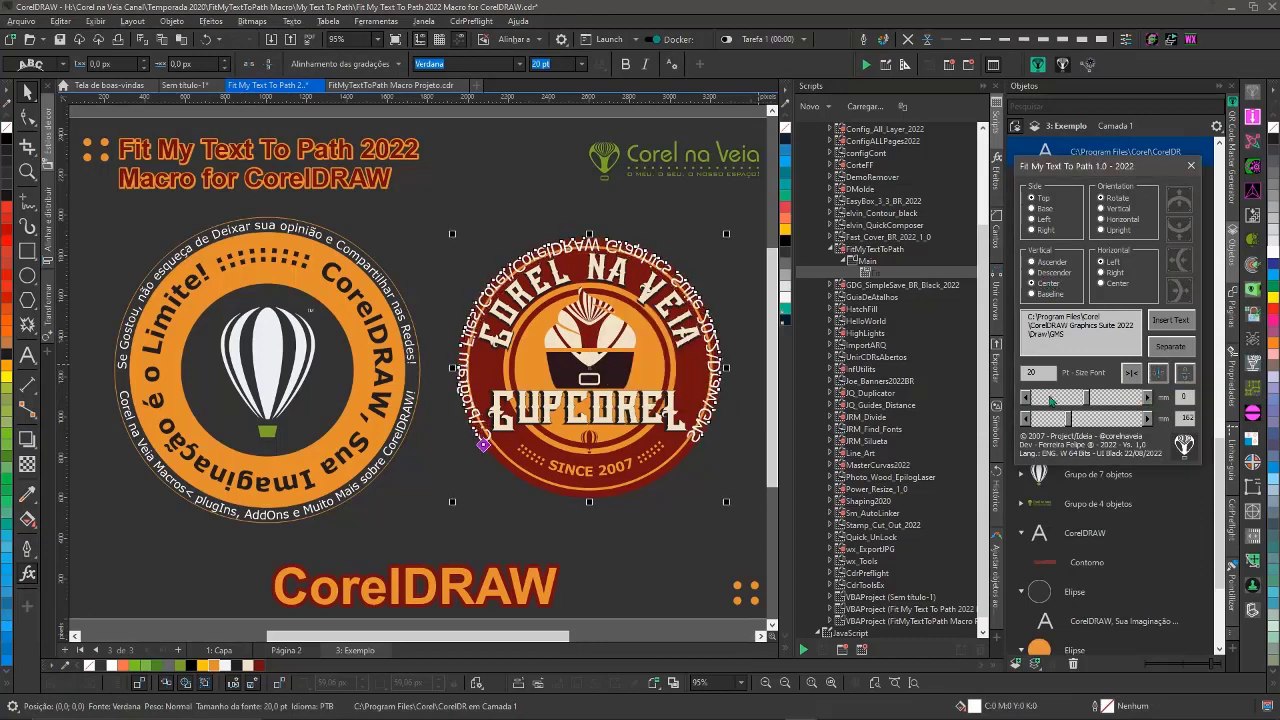
{"action": "left_click", "coordinate": [1185, 373]}
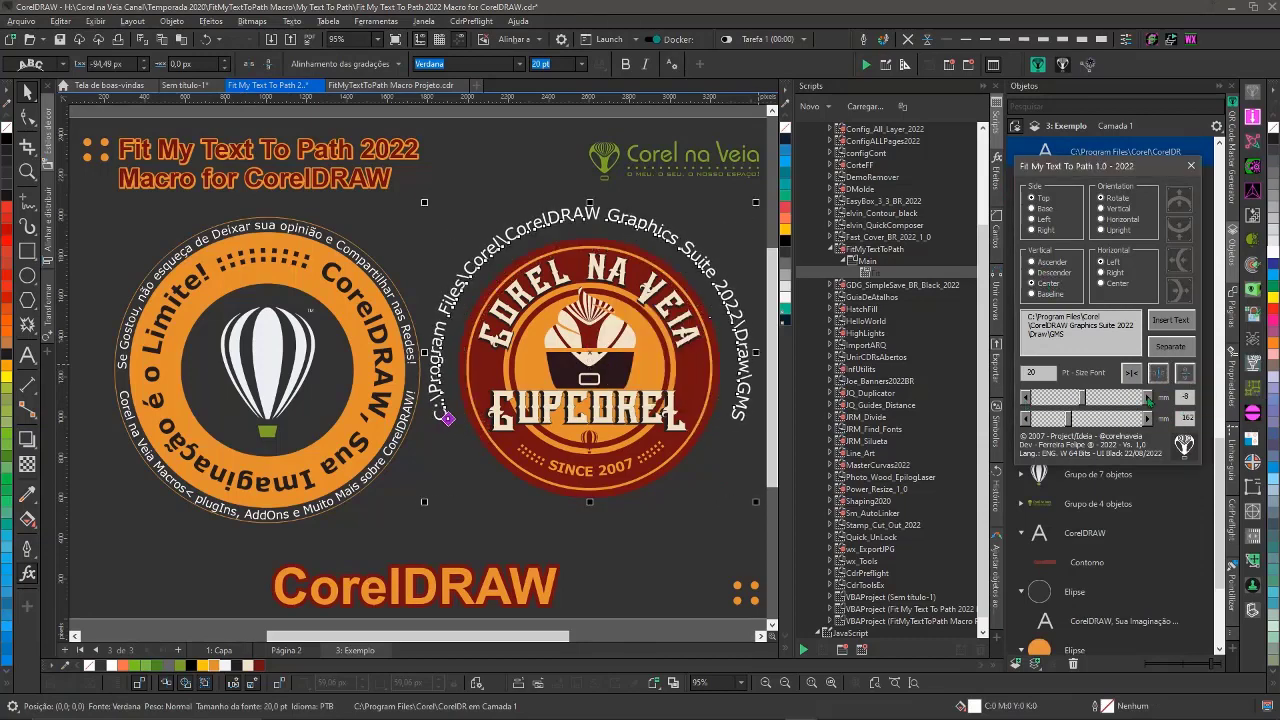
- Rerun Fit My Text To Path from the Scripts docker and spread the path text around the logo
{"action": "left_click", "coordinate": [424, 21]}
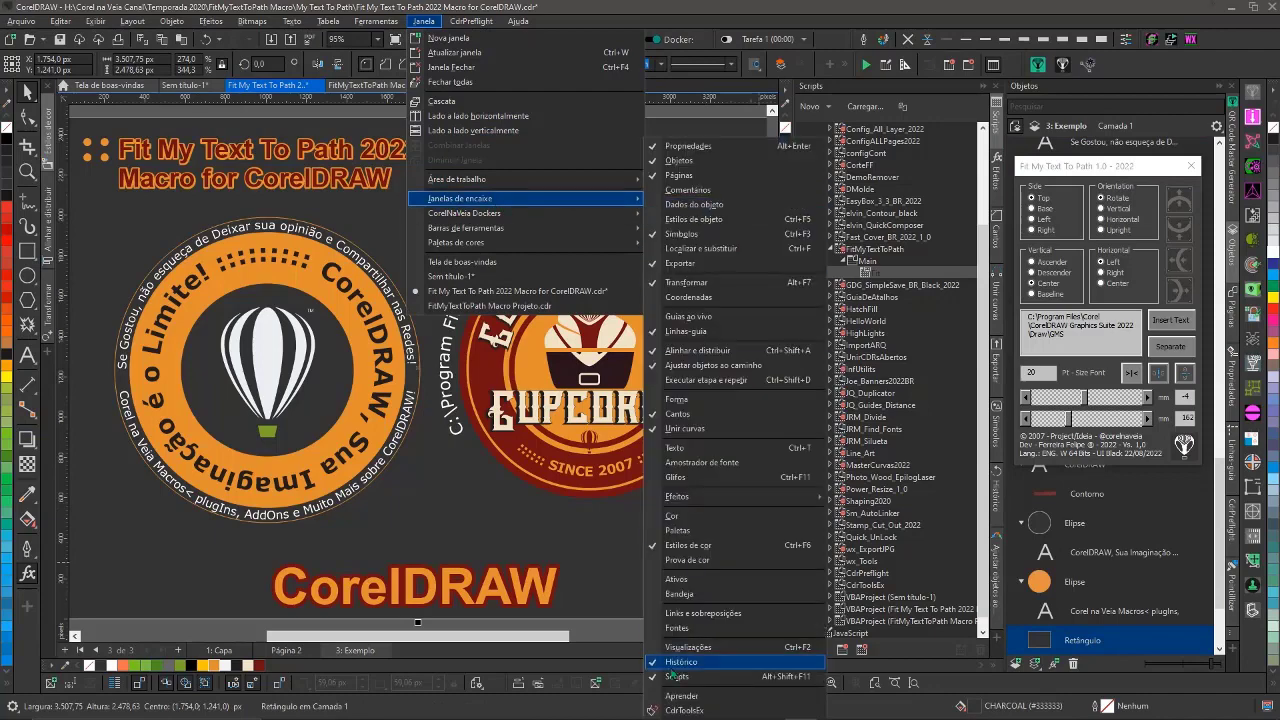
{"action": "right_click", "coordinate": [792, 690]}
{"action": "left_click", "coordinate": [866, 691]}
{"action": "left_click", "coordinate": [424, 21]}
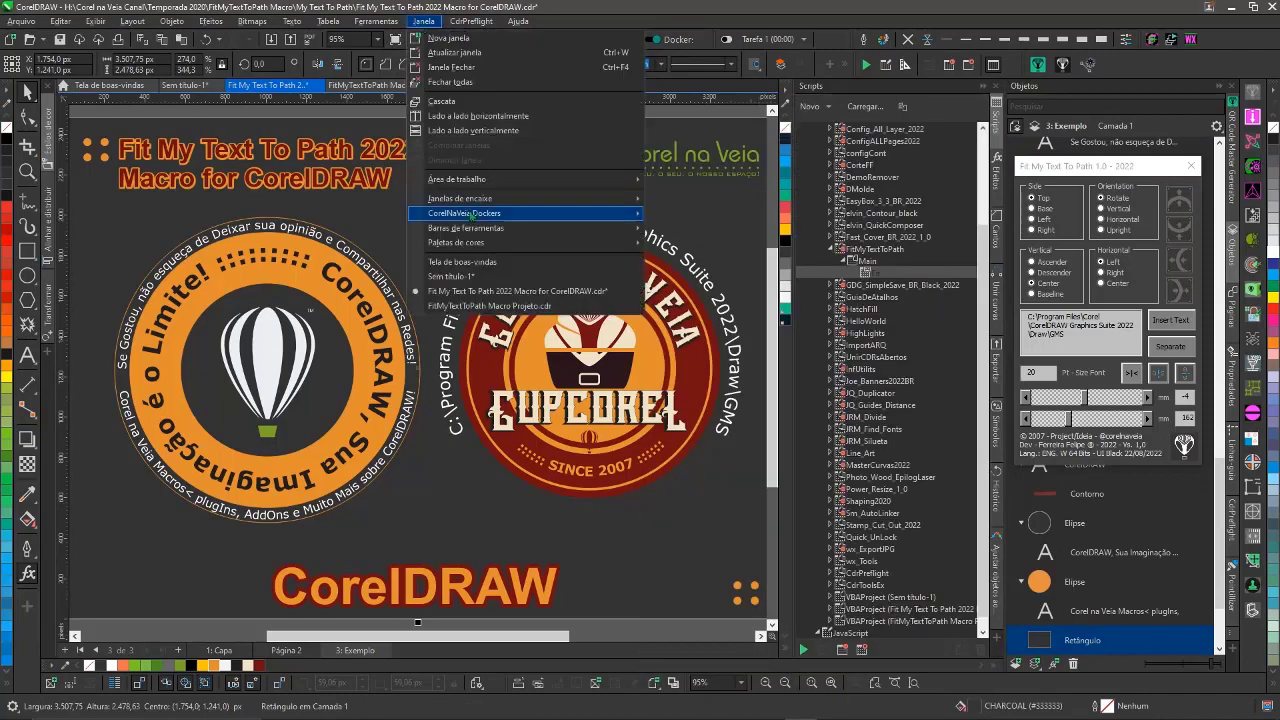
{"action": "left_click", "coordinate": [862, 250]}
{"action": "double_click", "coordinate": [868, 273]}
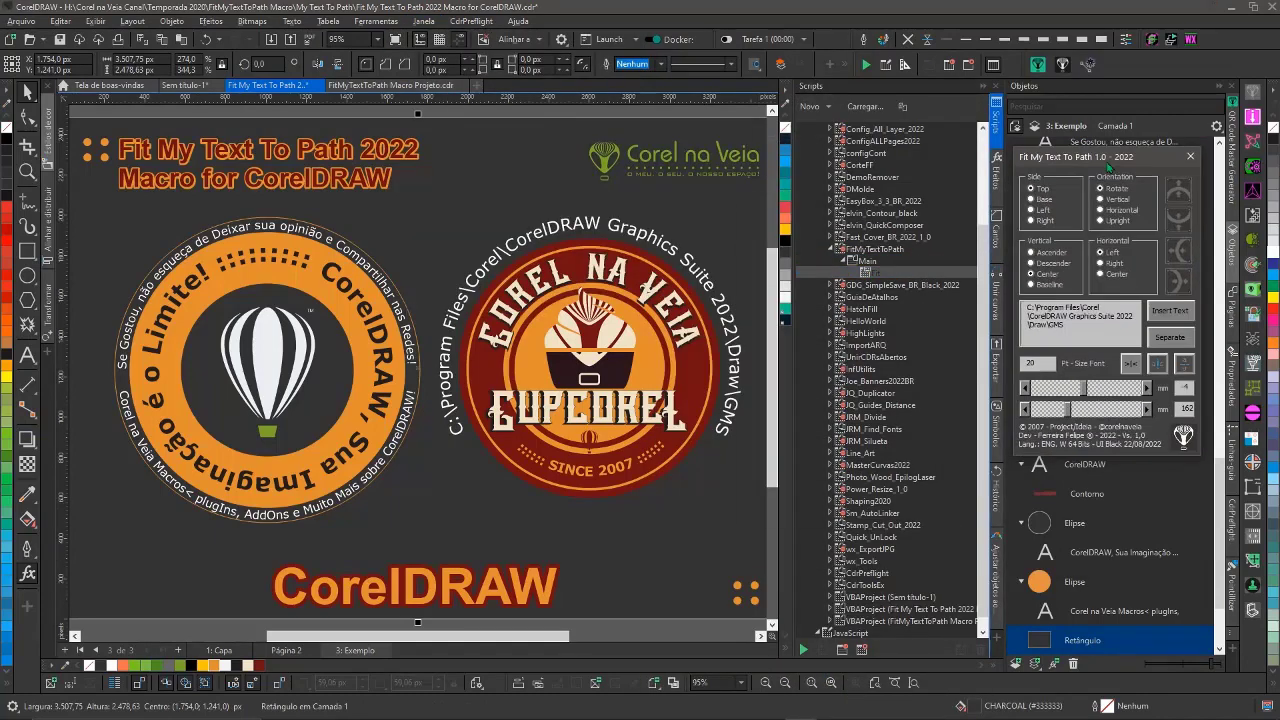
{"action": "mouse_move", "coordinate": [1068, 393]}
{"action": "left_mouse_down"}
{"action": "mouse_move", "coordinate": [1049, 396]}
{"action": "mouse_move", "coordinate": [1144, 394]}
{"action": "left_mouse_up"}
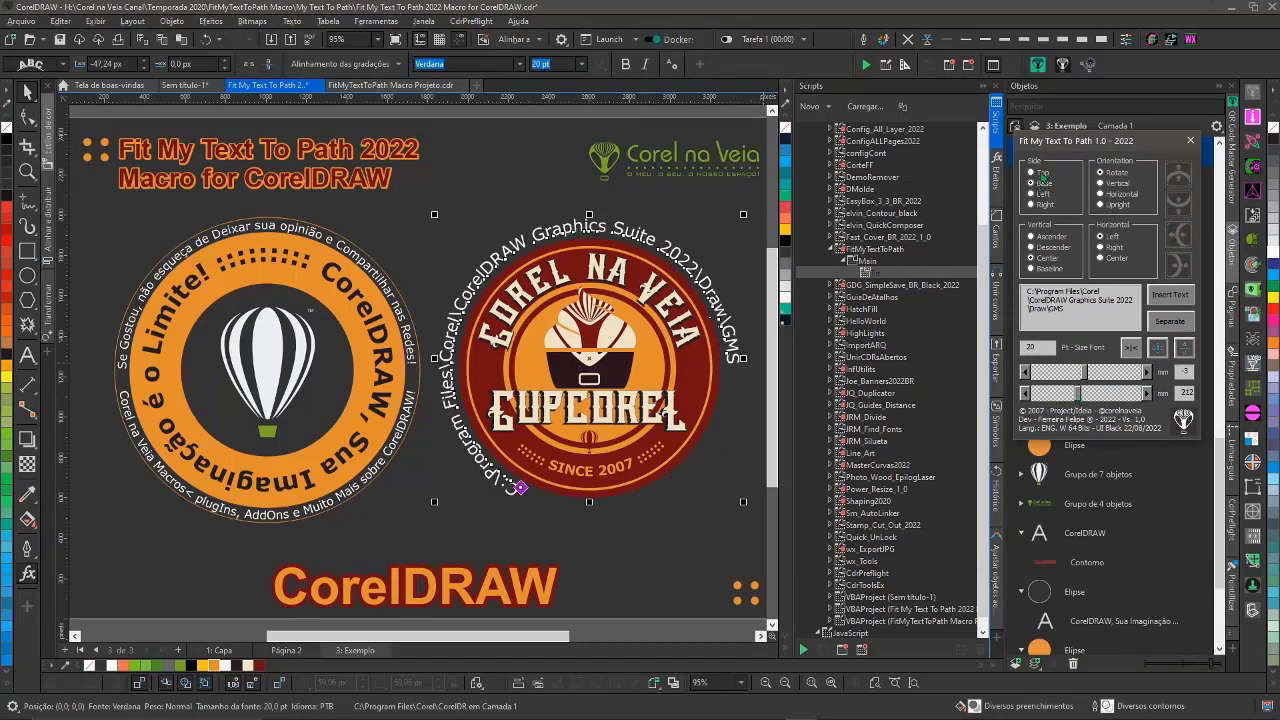
{"action": "left_click", "coordinate": [694, 496]}
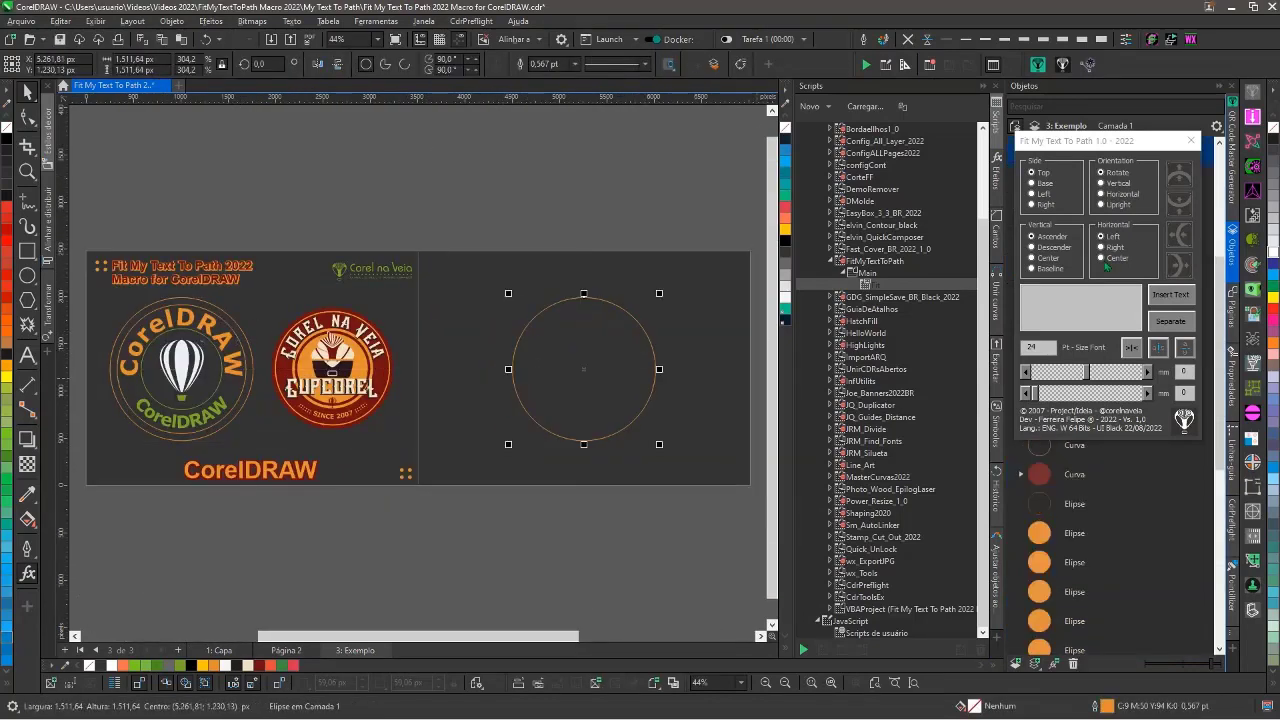
- Convert the circle to curves, break it into two half-circle arcs and join them as an S
{"action": "key", "text": "ctrl+q"}
{"action": "key", "text": "F10"}
{"action": "left_click_drag", "start_coordinate": [857, 350], "coordinate": [778, 390]}
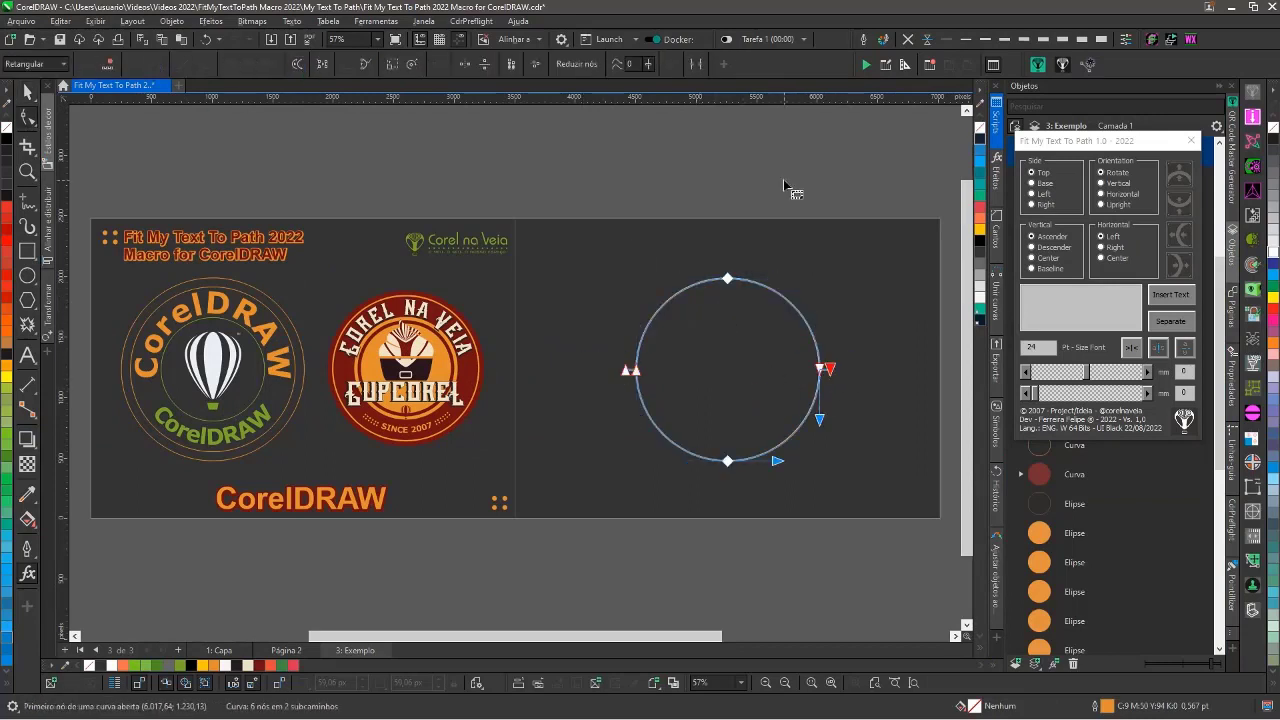
{"action": "key", "text": "space"}
{"action": "left_click", "coordinate": [672, 443]}
{"action": "mouse_move", "coordinate": [820, 370]}
{"action": "left_mouse_down"}
{"action": "mouse_move", "coordinate": [633, 370]}
{"action": "mouse_move", "coordinate": [588, 395]}
{"action": "left_mouse_up"}
{"action": "left_click", "coordinate": [425, 64]}
{"action": "key", "text": "F10"}
{"action": "right_click", "coordinate": [638, 372]}
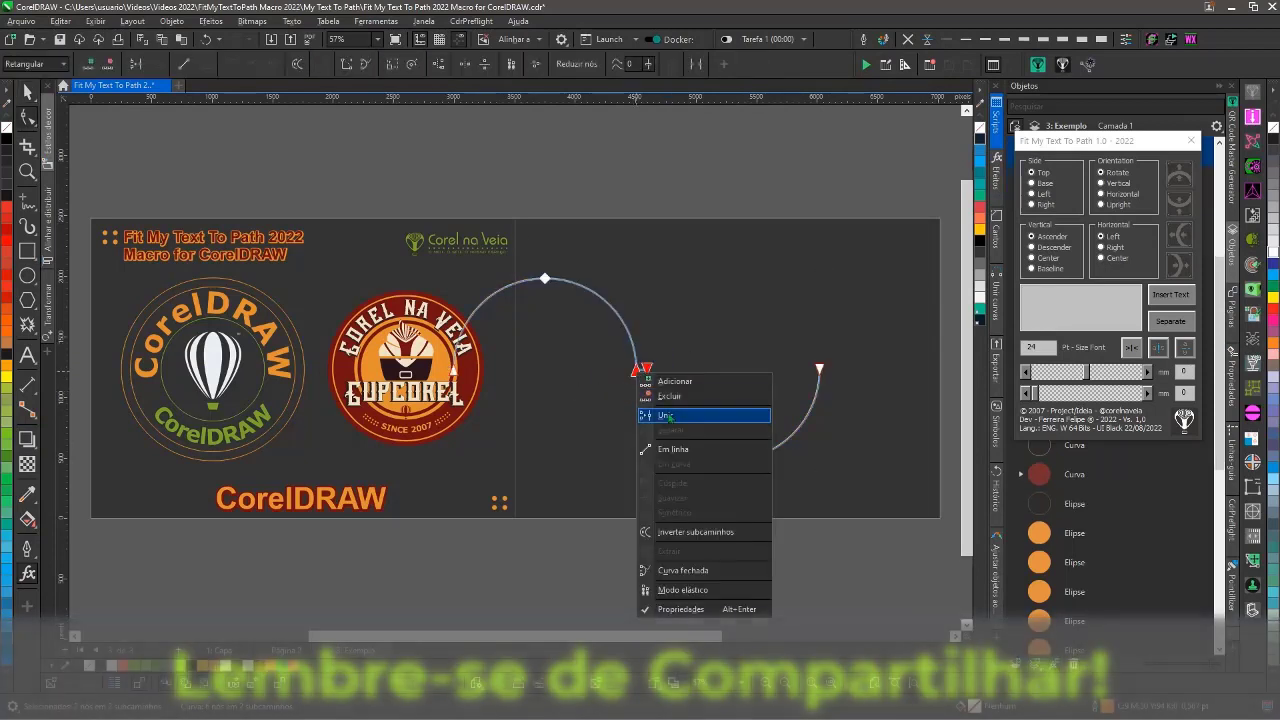
{"action": "left_click", "coordinate": [668, 416]}
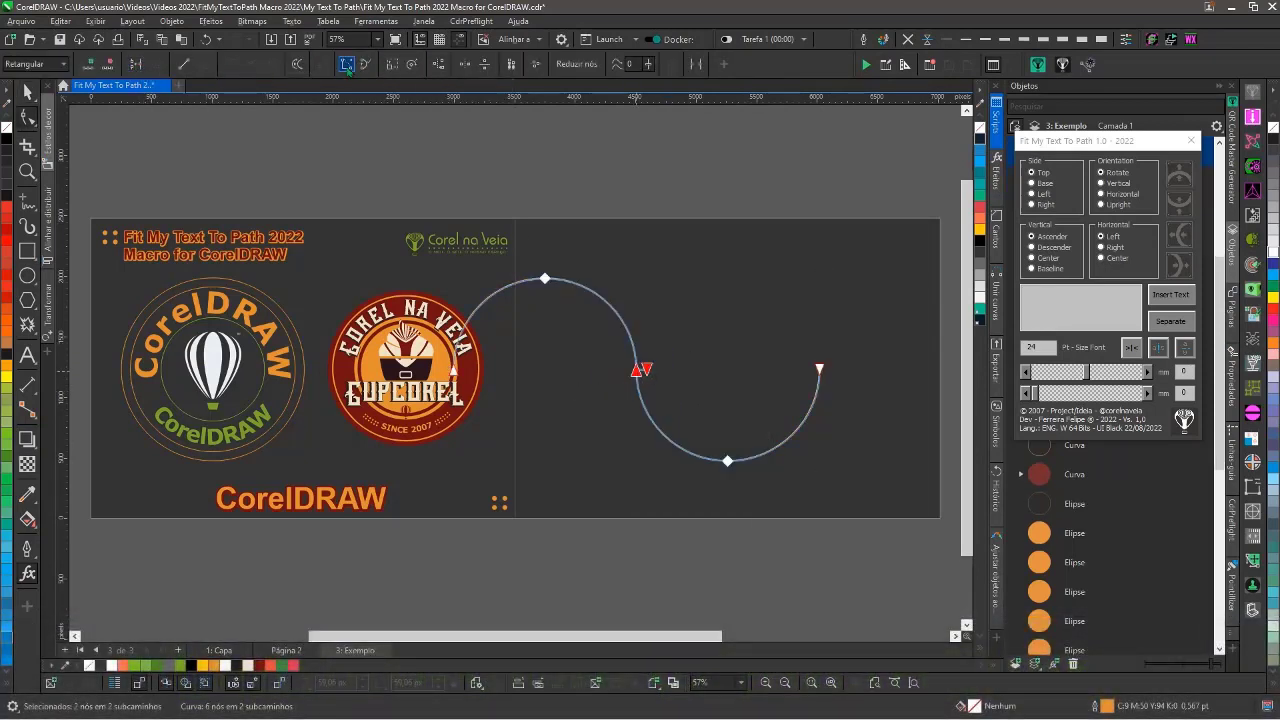
- Fit 'CorelDRAW 2022' onto the S-shaped curve with the Fit My Text To Path macro
{"action": "left_click_drag", "start_coordinate": [563, 352], "coordinate": [635, 352]}
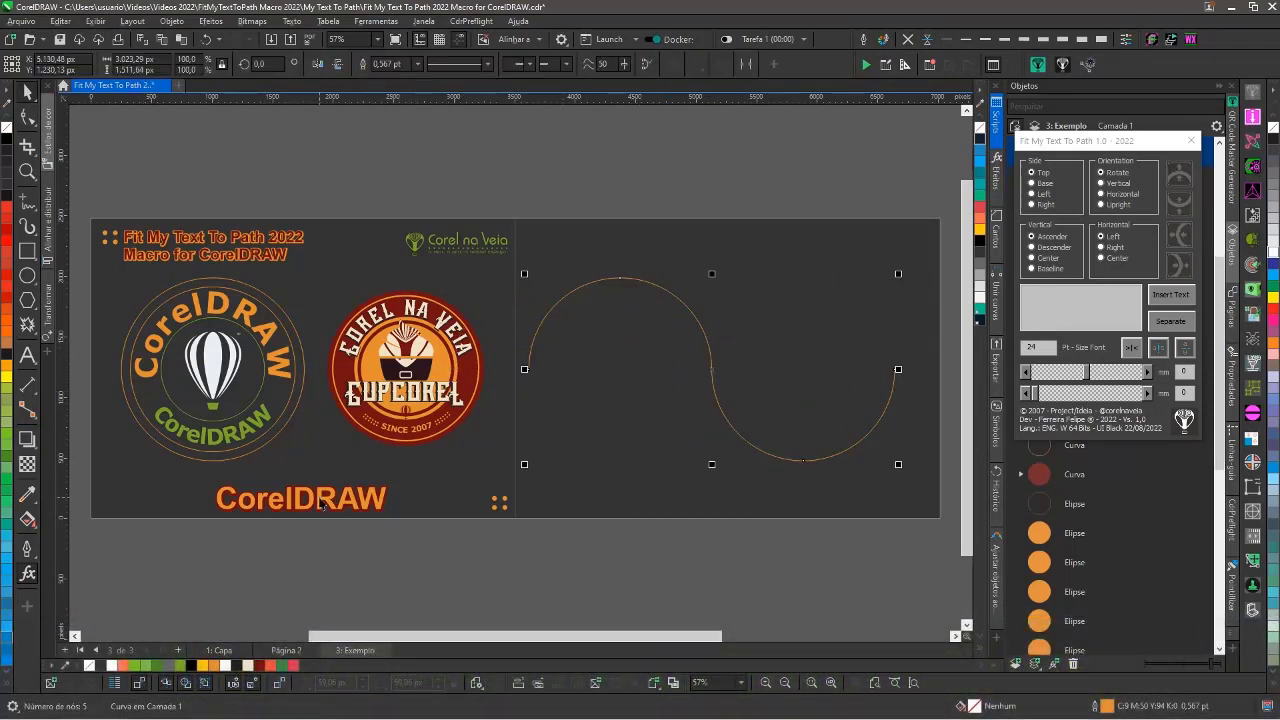
{"action": "left_click", "coordinate": [390, 503]}
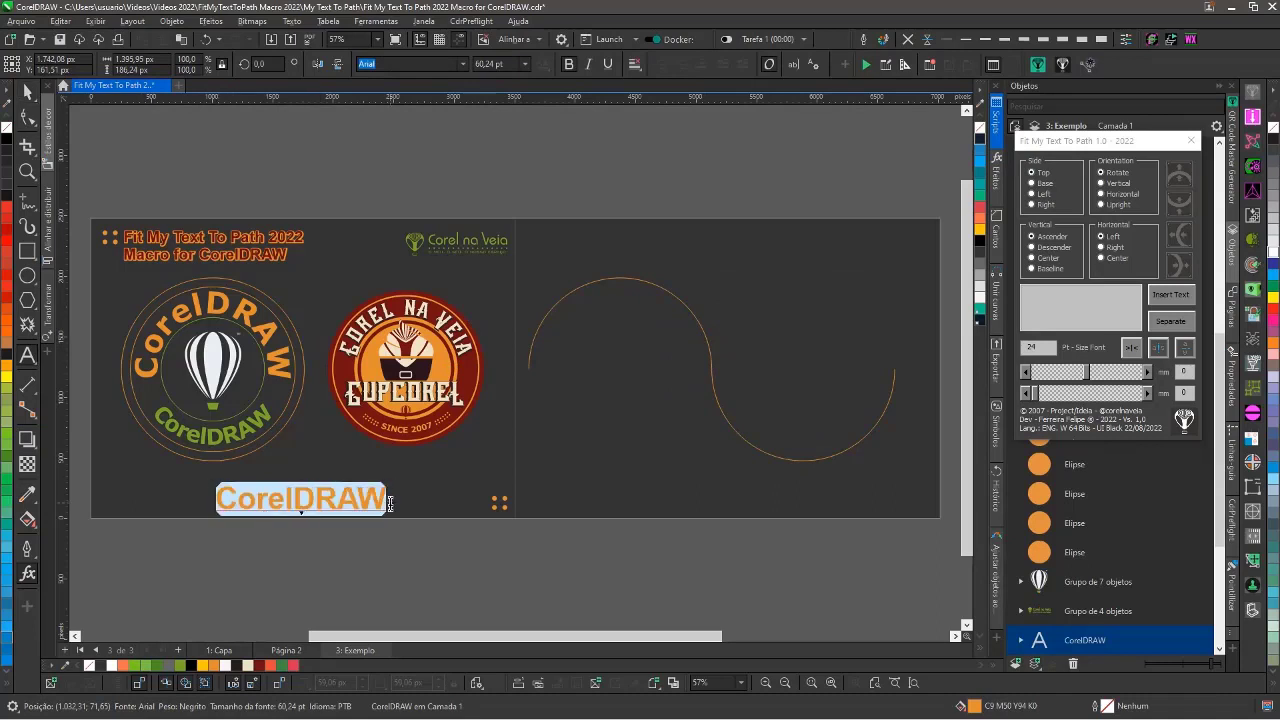
{"action": "left_click", "coordinate": [902, 376]}
{"action": "type", "text": "2022"}
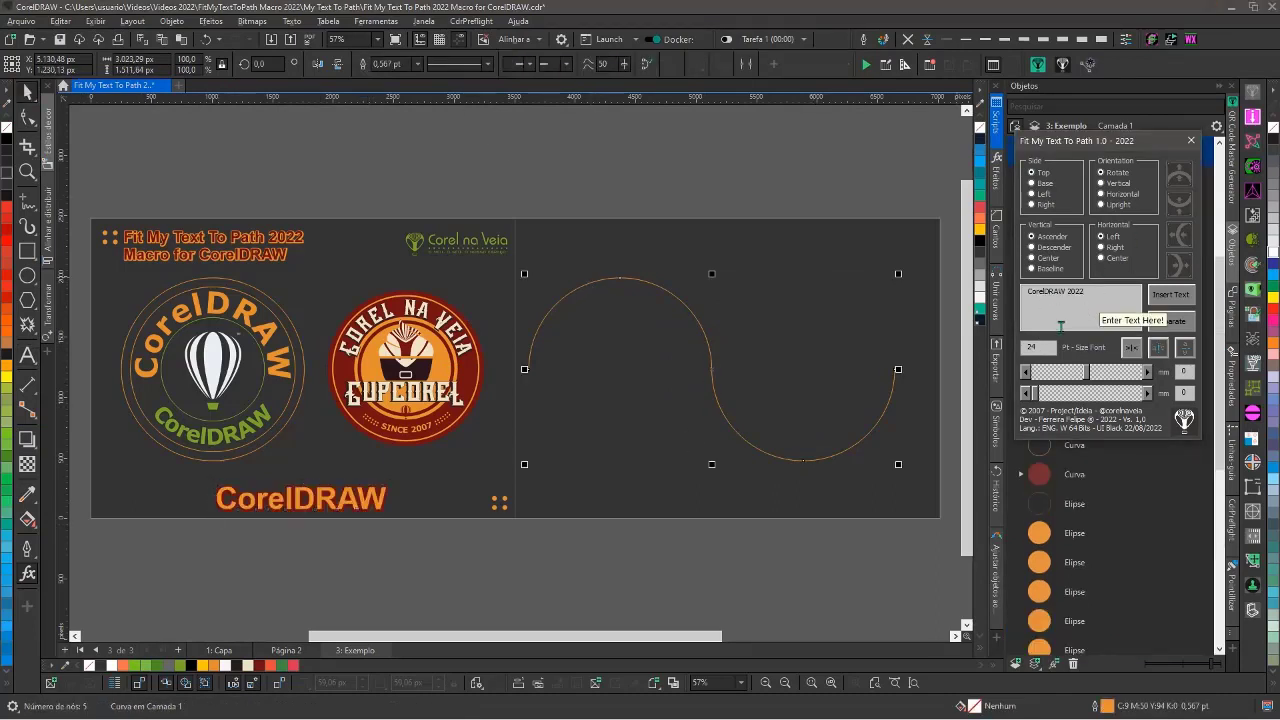
{"action": "type", "text": "30"}
{"action": "left_click", "coordinate": [1163, 298]}
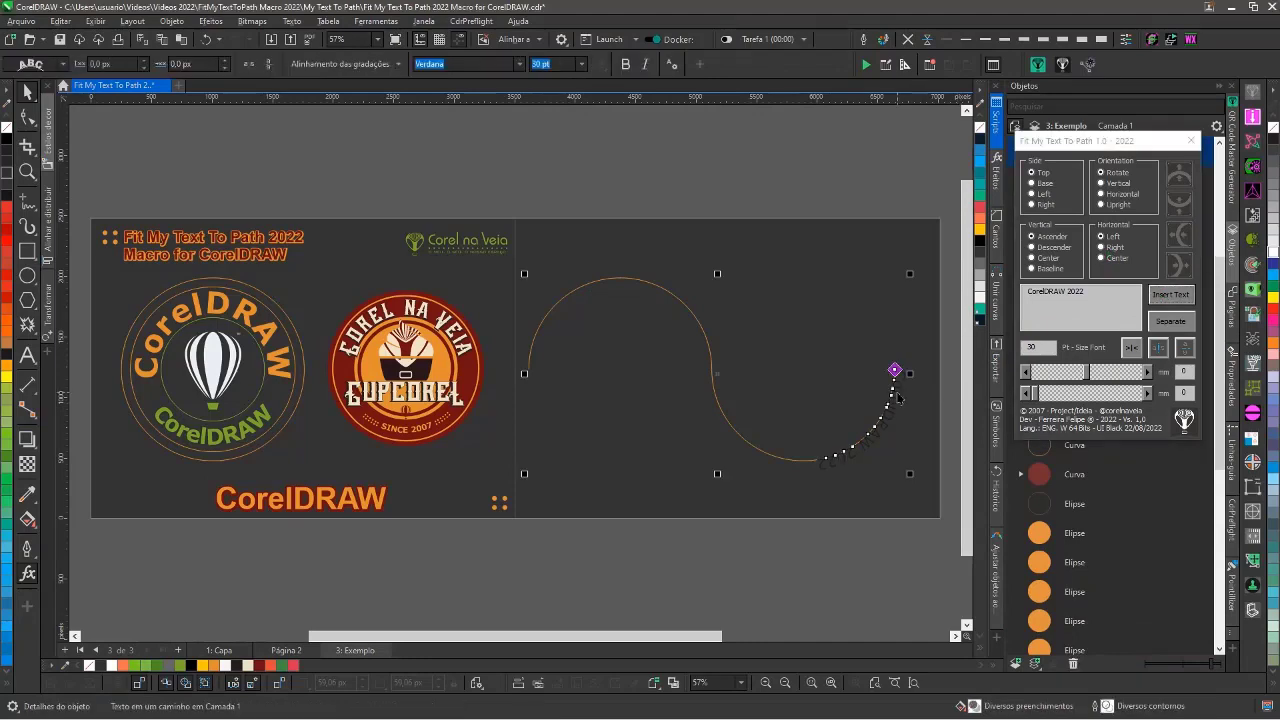
{"action": "left_click", "coordinate": [1131, 347]}
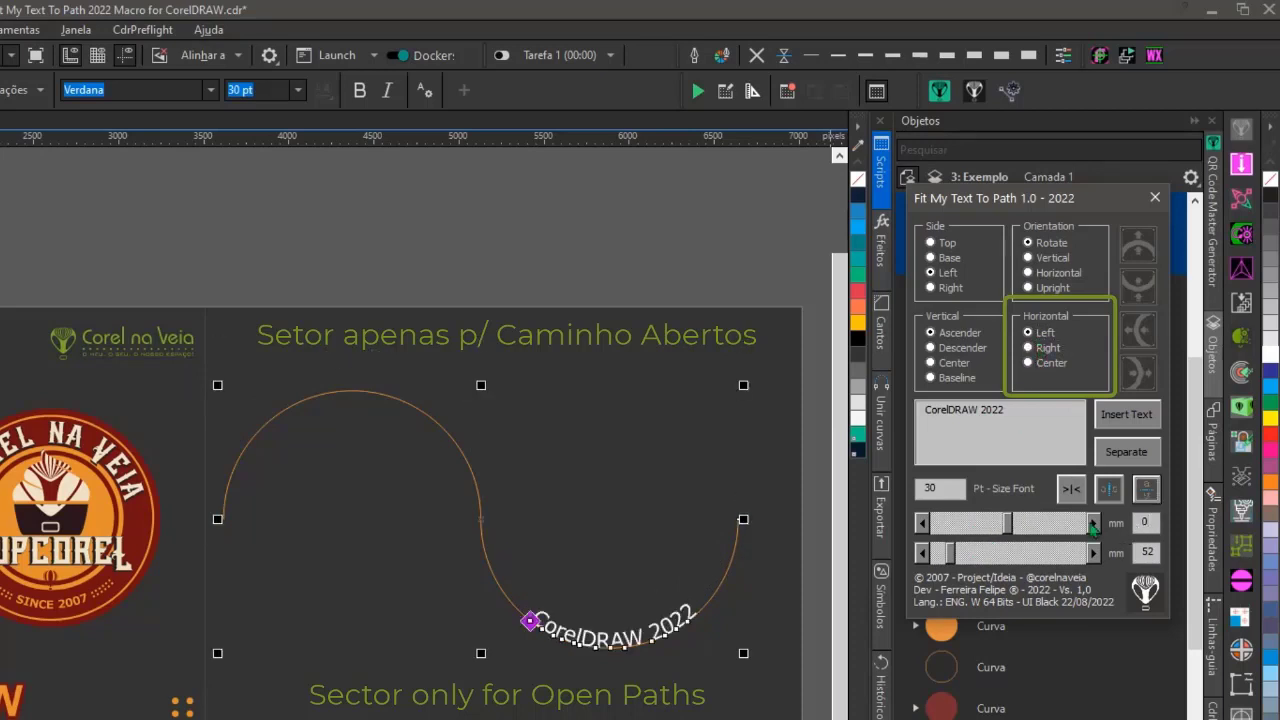
- Place the text on the path with Side Top, Vertical Baseline and Horizontal Center
{"action": "left_click", "coordinate": [1040, 333]}
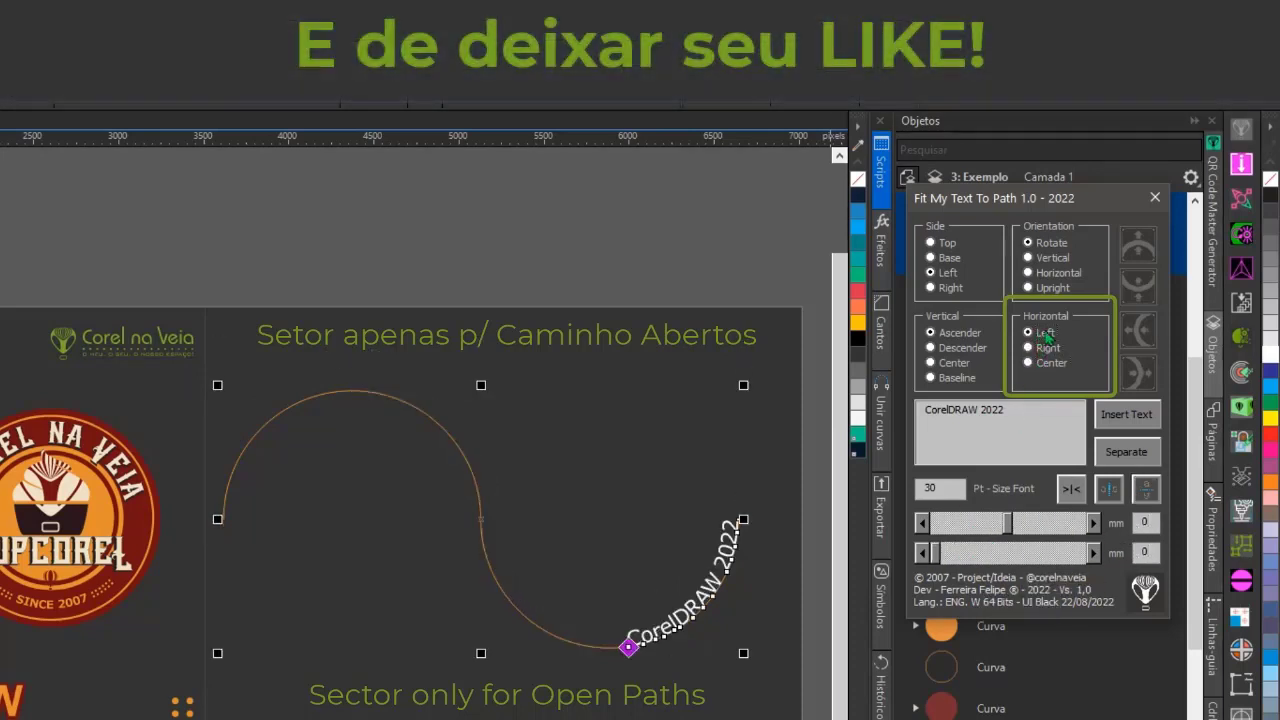
{"action": "left_click", "coordinate": [930, 257]}
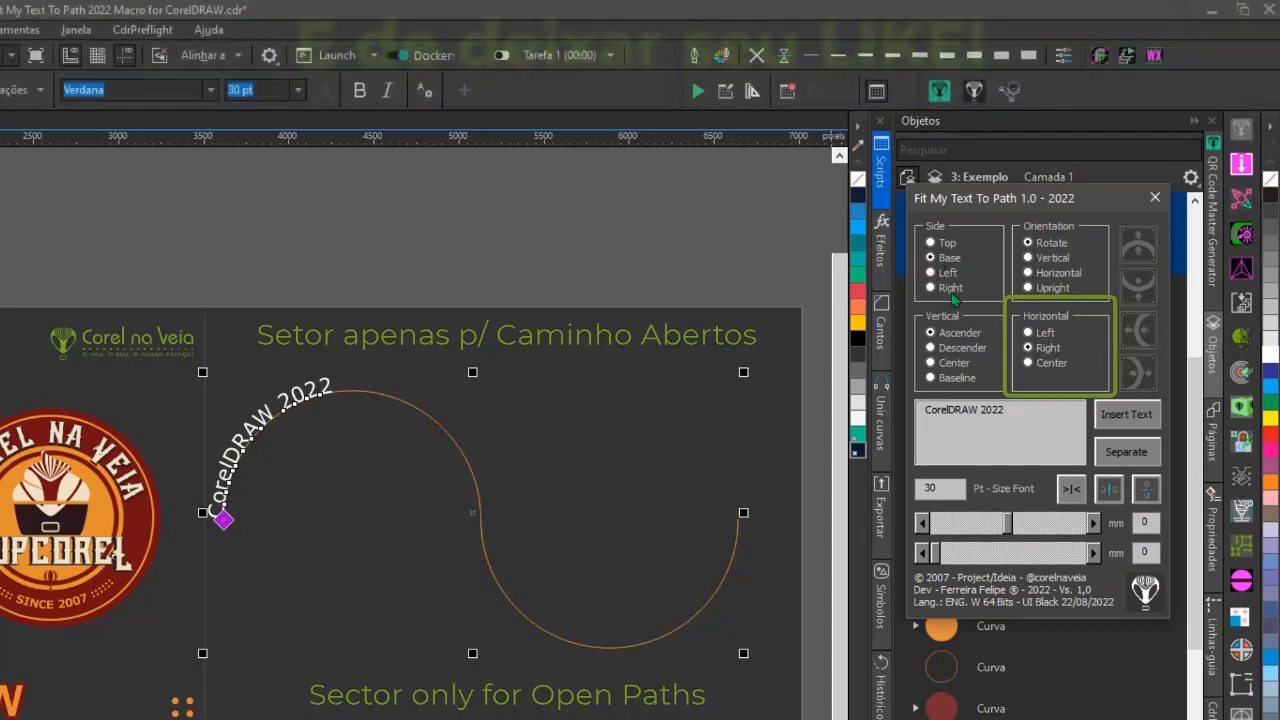
{"action": "left_click", "coordinate": [388, 547]}
{"action": "left_click", "coordinate": [930, 377]}
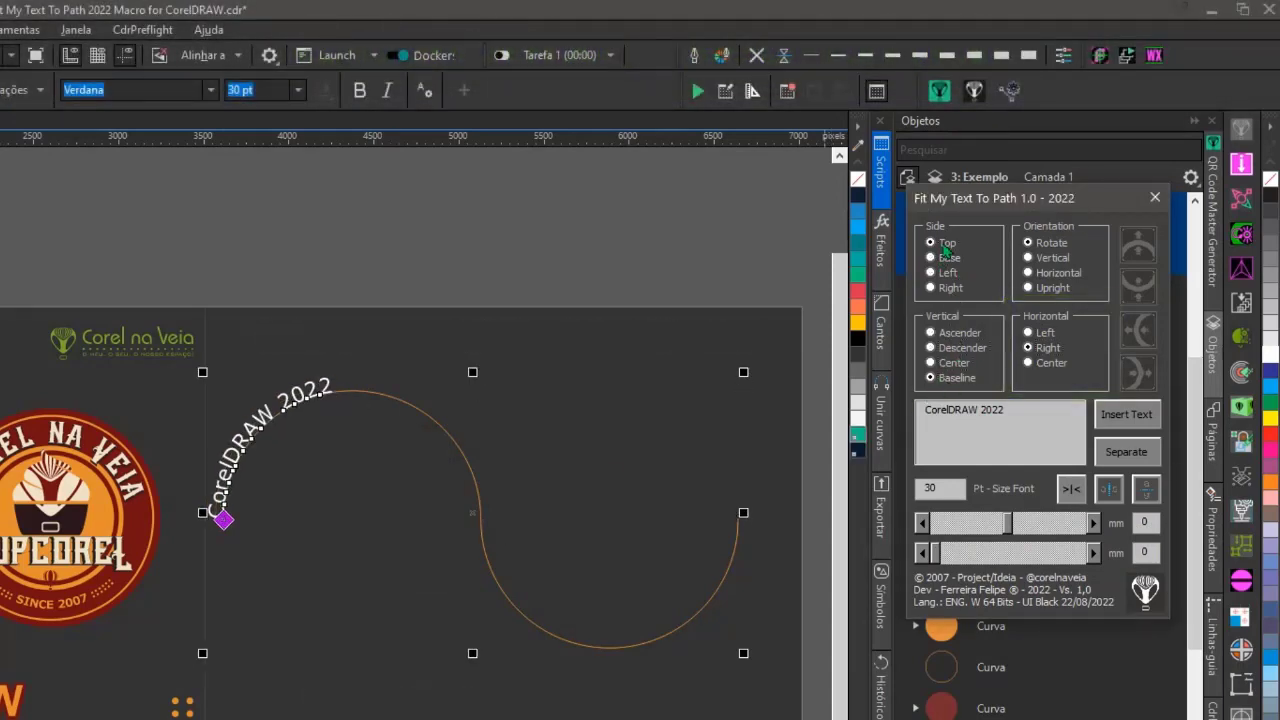
{"action": "left_click", "coordinate": [1027, 362]}
{"action": "left_click", "coordinate": [930, 242]}
{"action": "left_click", "coordinate": [616, 260]}
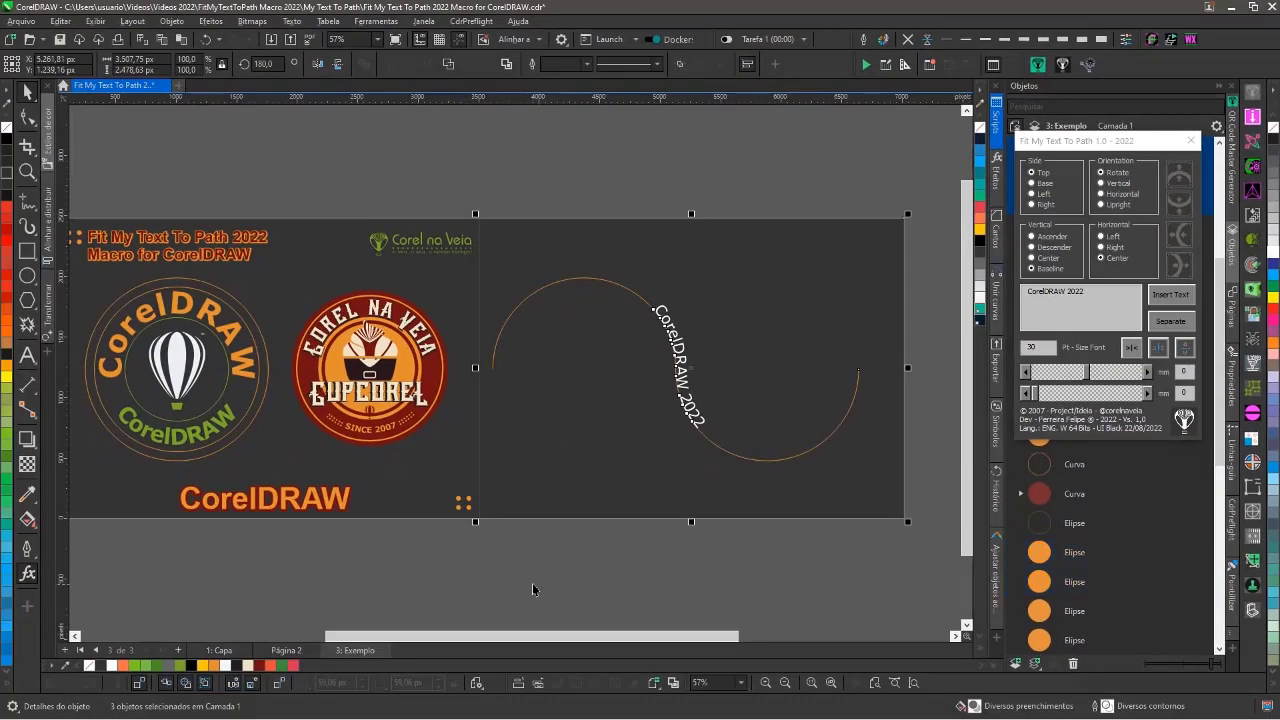
{"action": "key", "text": "Delete"}
- Wrap 'Obrigado Por Assistir - Faça Bom Proveito!' over the badge and raise its Distance from the Path
{"action": "left_click", "coordinate": [559, 623]}
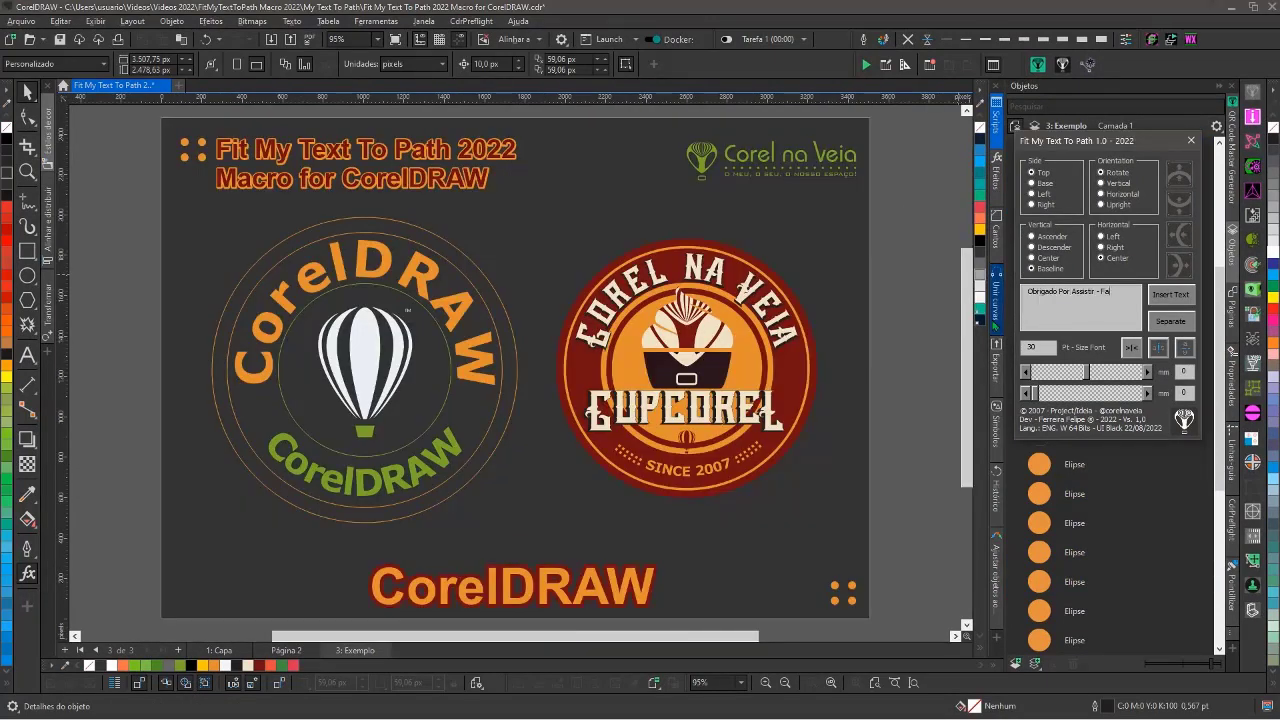
{"action": "left_click", "coordinate": [1170, 294]}
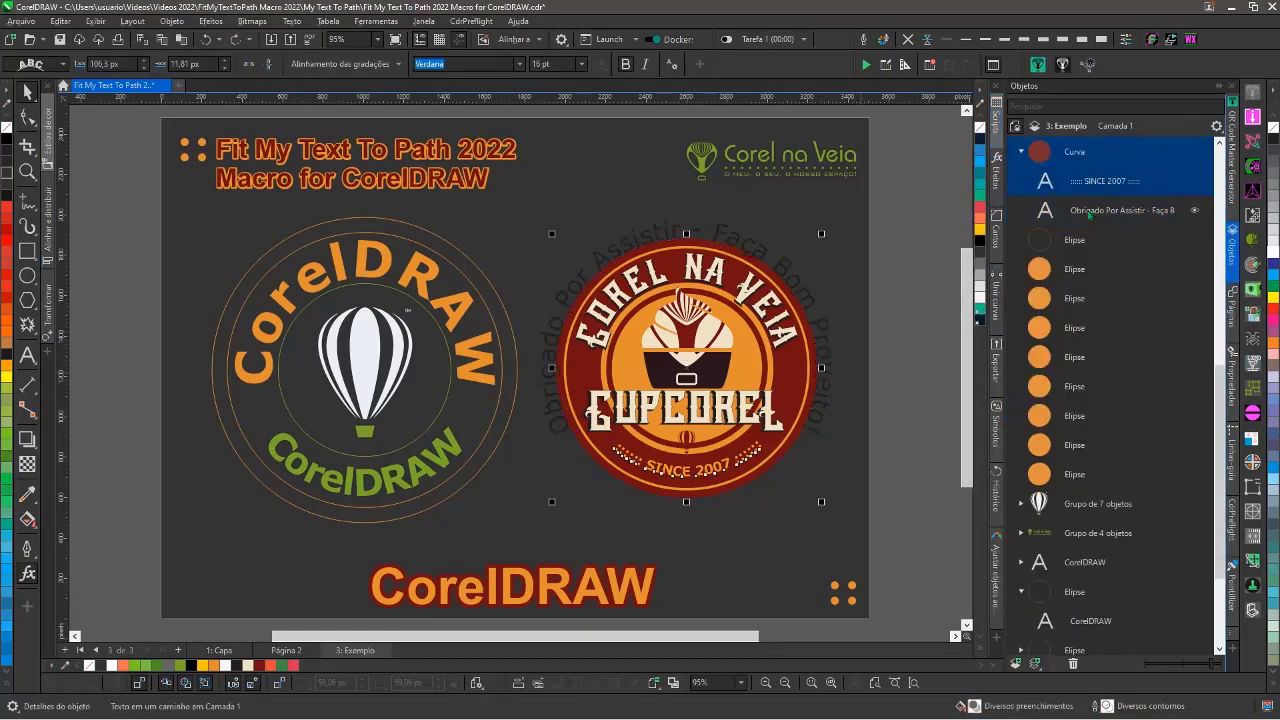
{"action": "left_click", "coordinate": [798, 344]}
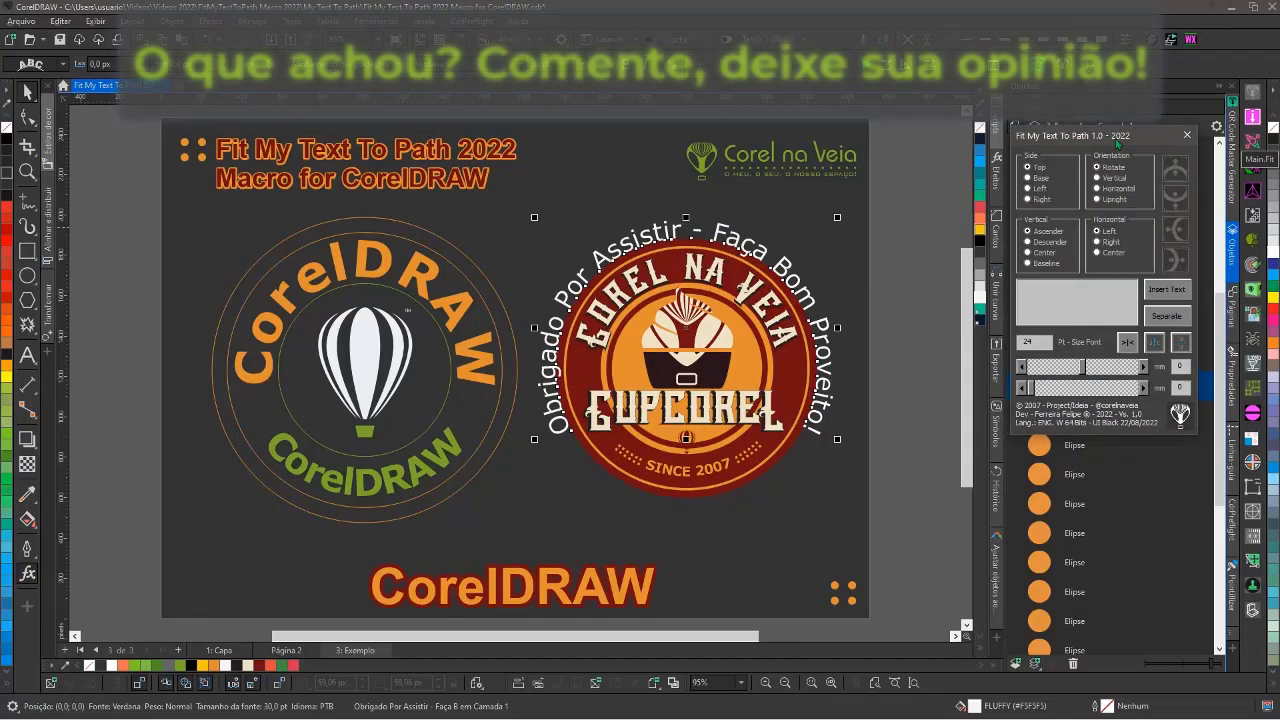
{"action": "left_click", "coordinate": [1142, 367]}
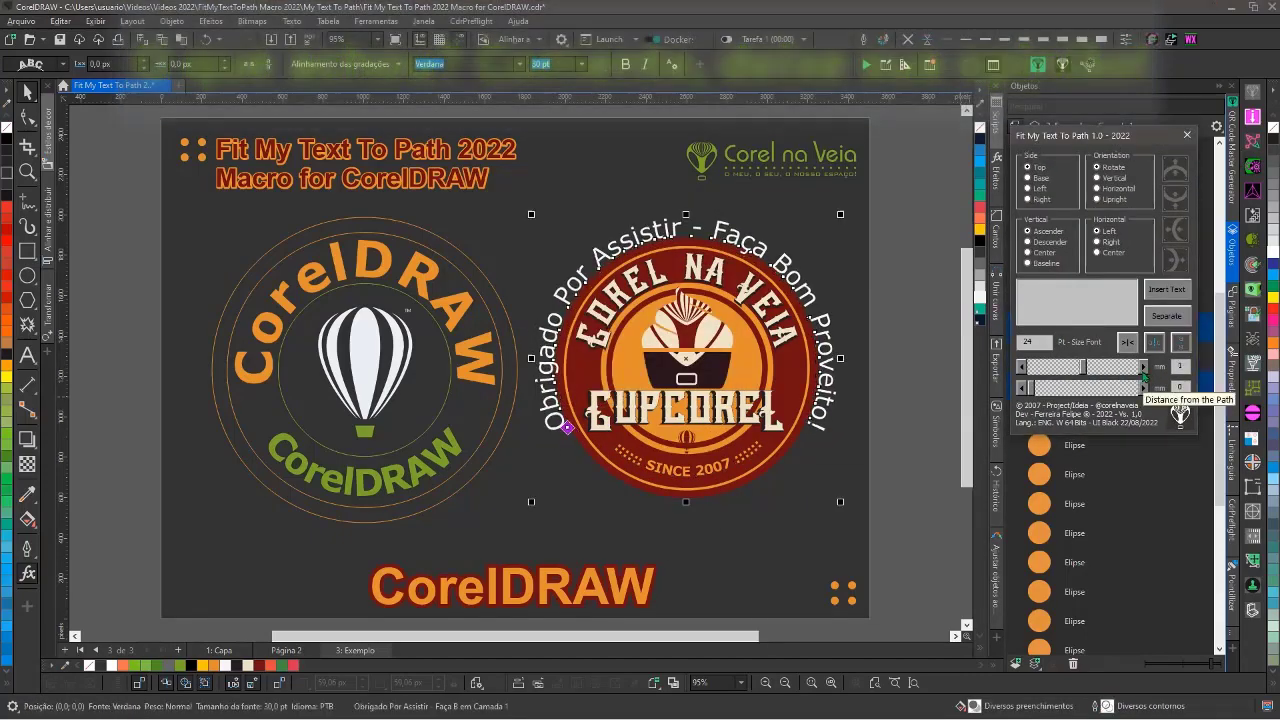
{"action": "left_click", "coordinate": [1142, 367]}
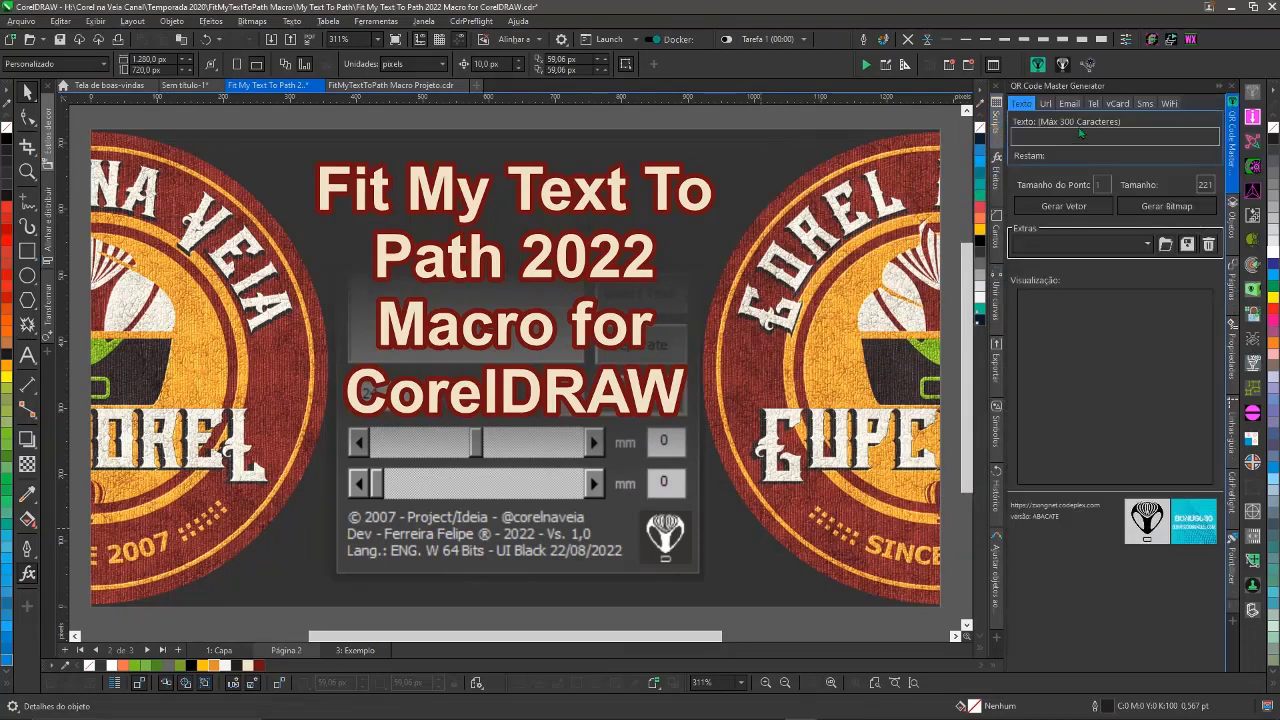
{"action": "type", "text": "www.corel"}
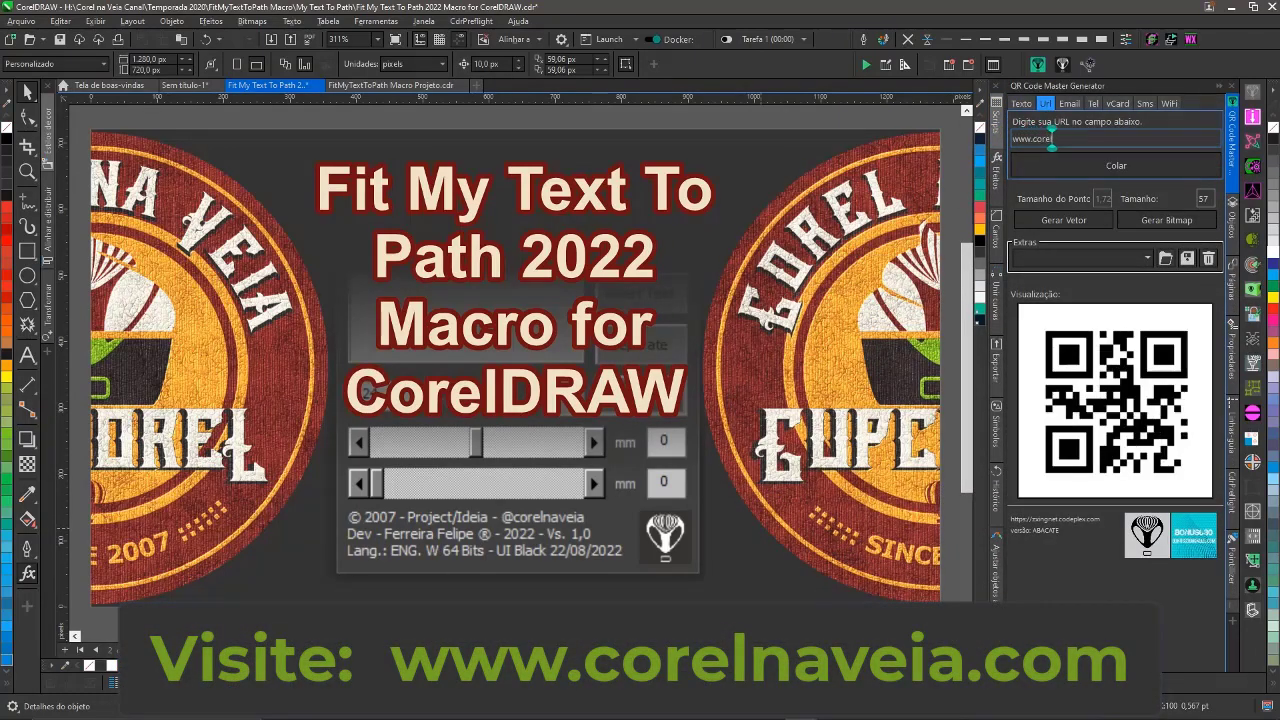
{"action": "type", "text": "naveia.com"}
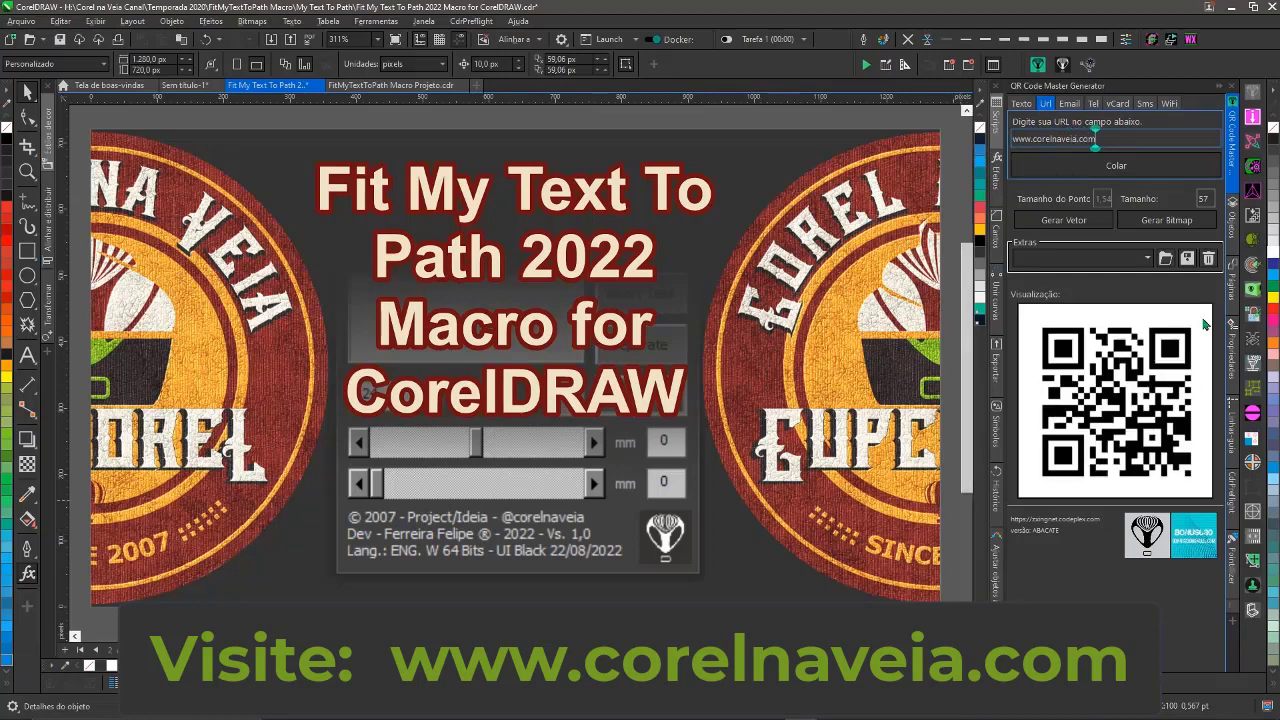
{"action": "left_click", "coordinate": [1077, 224]}
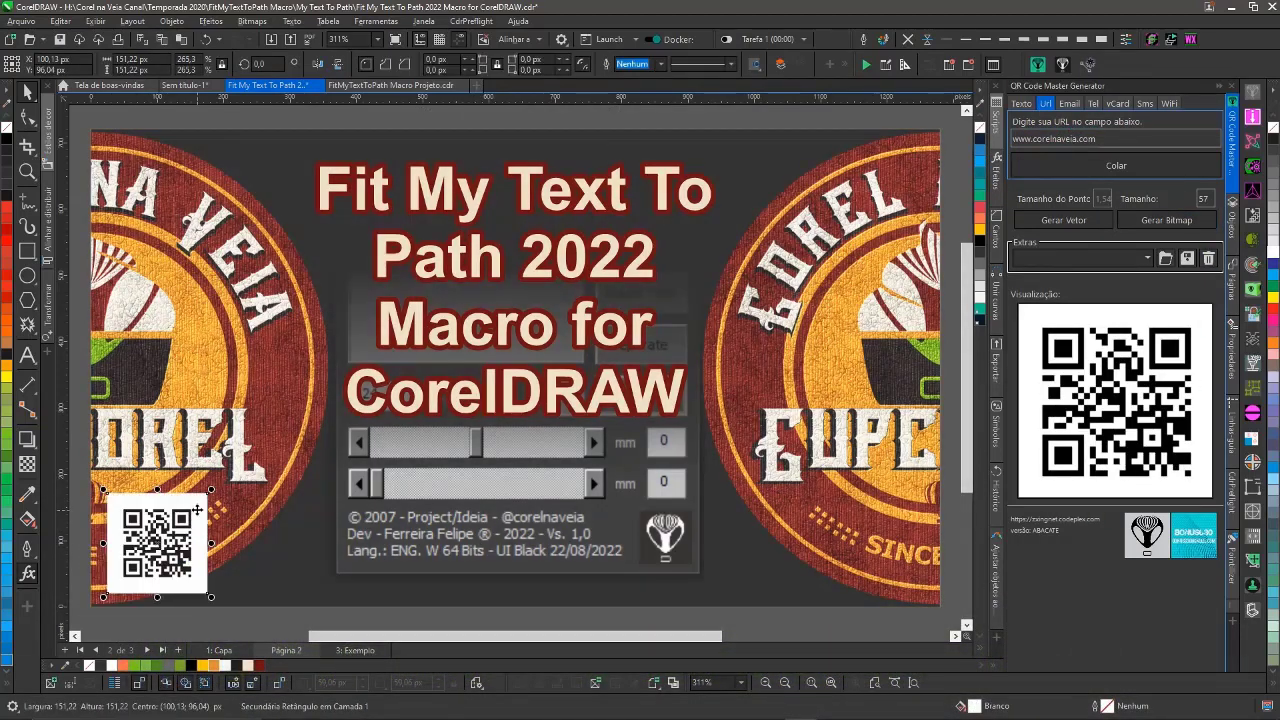
{"action": "left_click", "coordinate": [220, 666]}
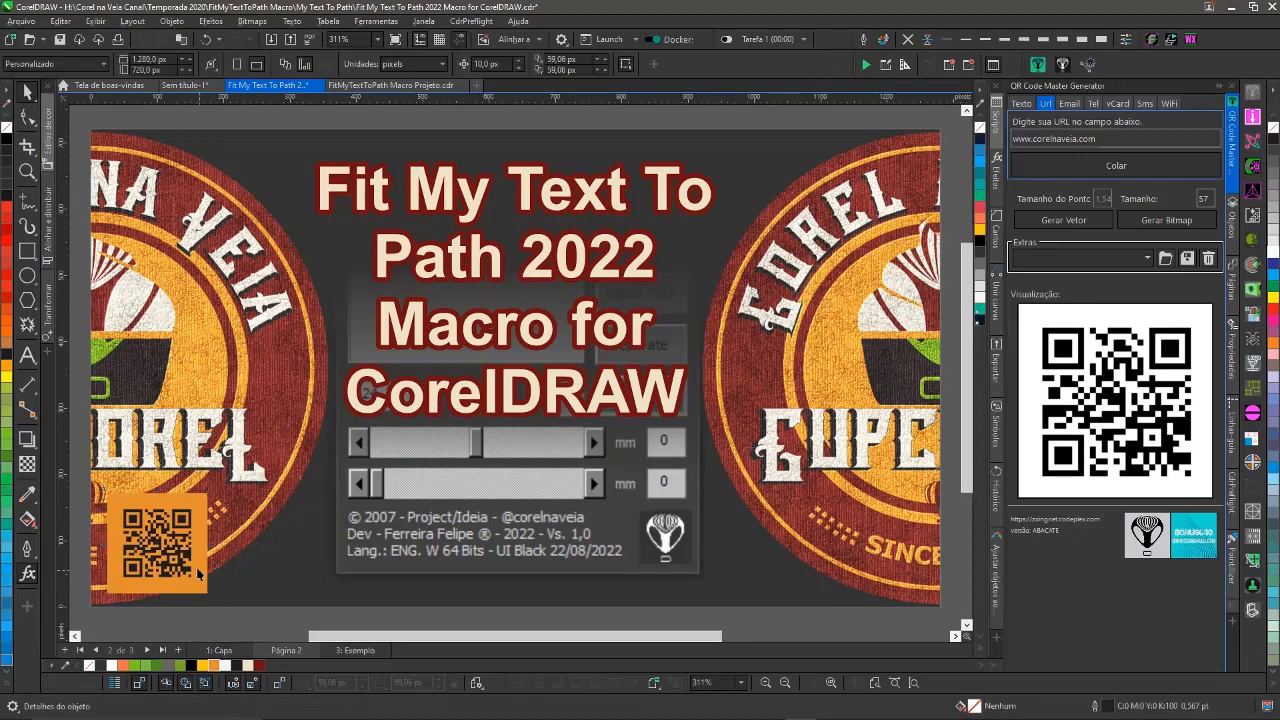
{"action": "left_click", "coordinate": [237, 623]}
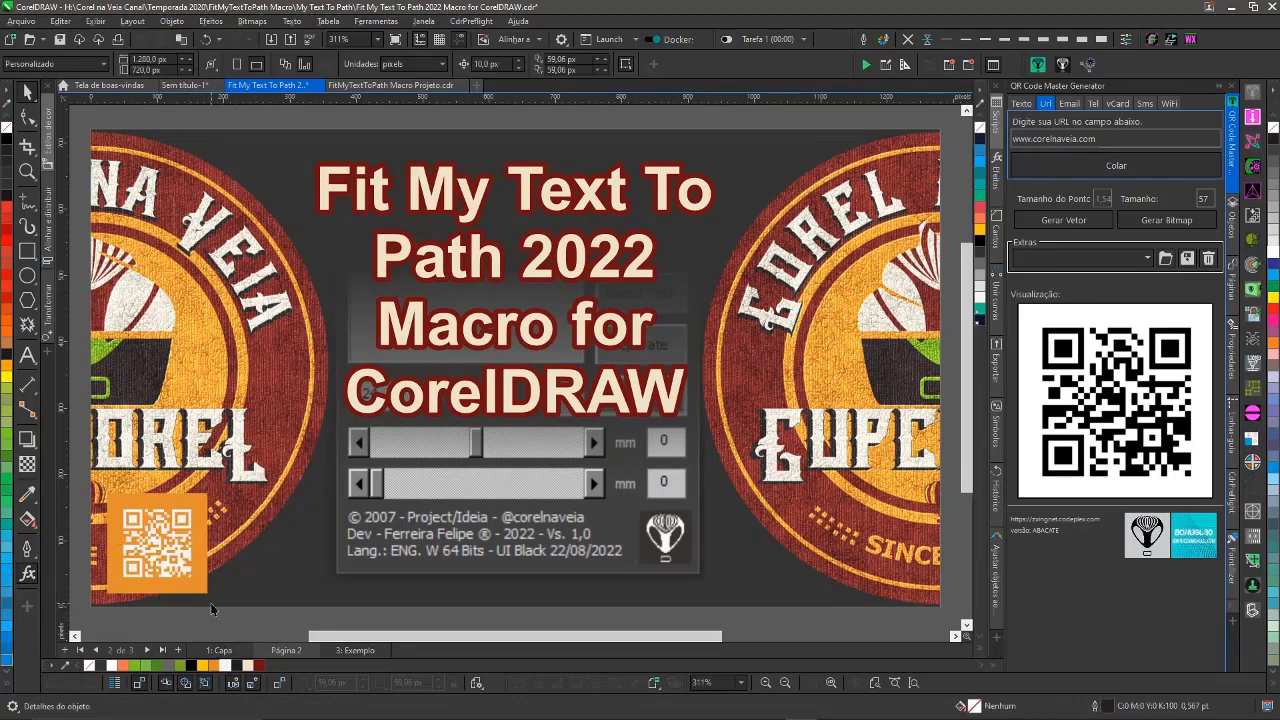
- Preview the finished page full screen
{"action": "scroll", "coordinate": [211, 608], "scroll_direction": "up", "scroll_amount": 5}
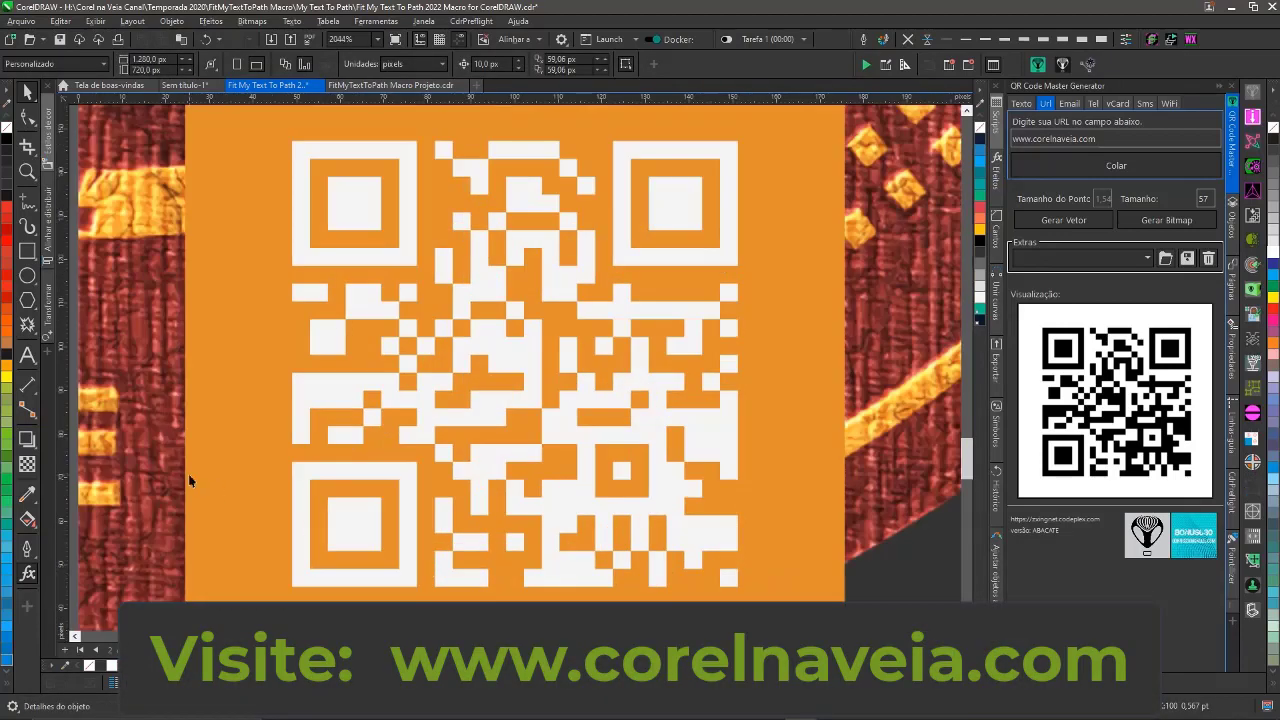
{"action": "scroll", "coordinate": [190, 481], "scroll_direction": "down", "scroll_amount": 2}
{"action": "scroll", "coordinate": [383, 586], "scroll_direction": "down", "scroll_amount": 3}
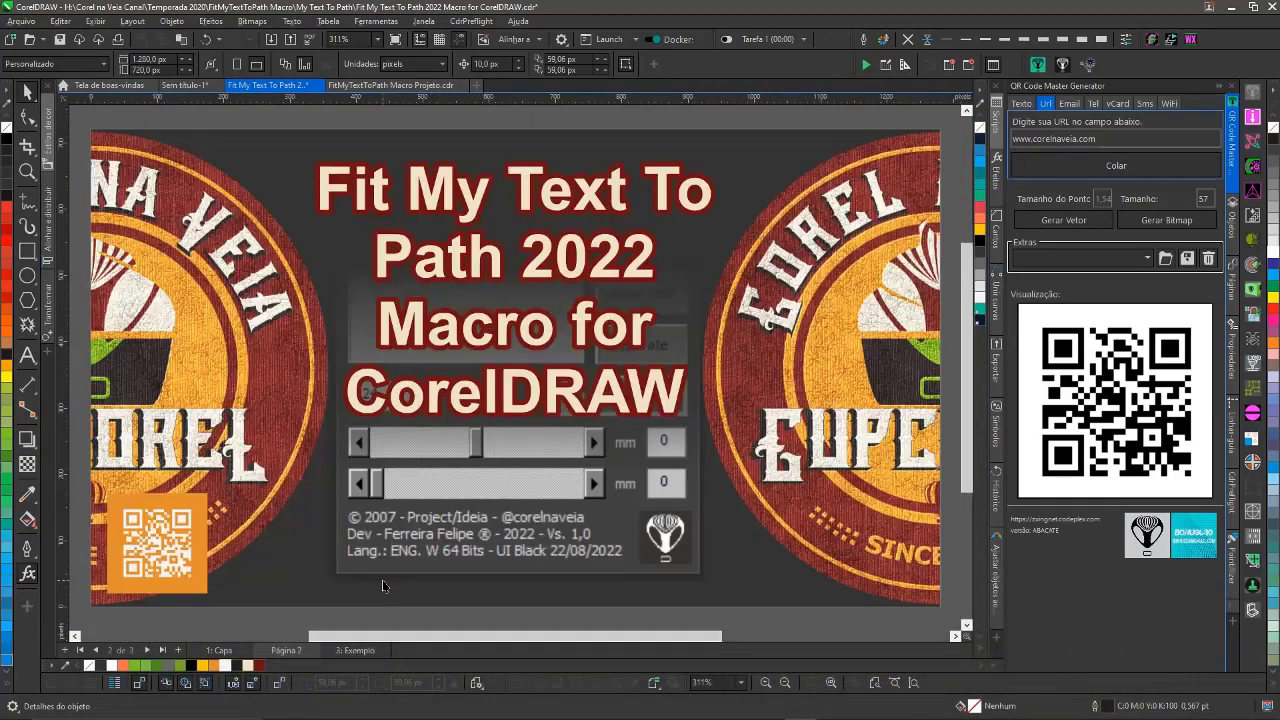
{"action": "left_click", "coordinate": [396, 40]}
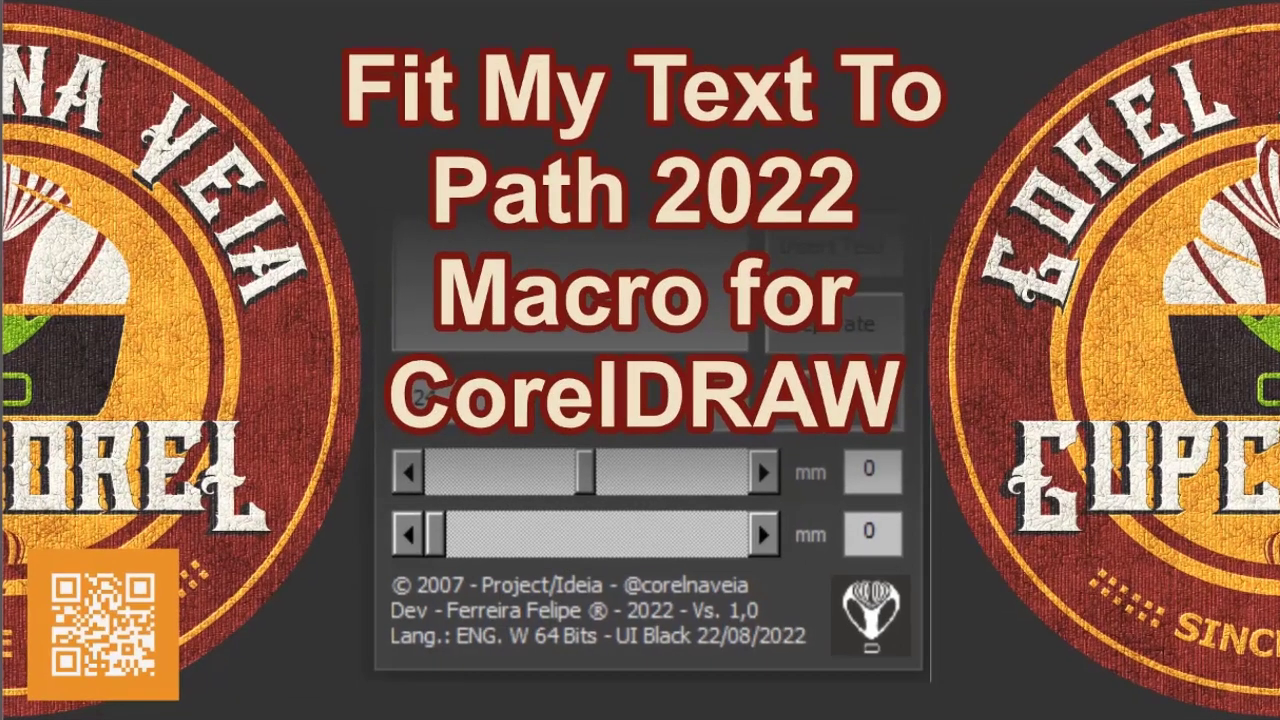